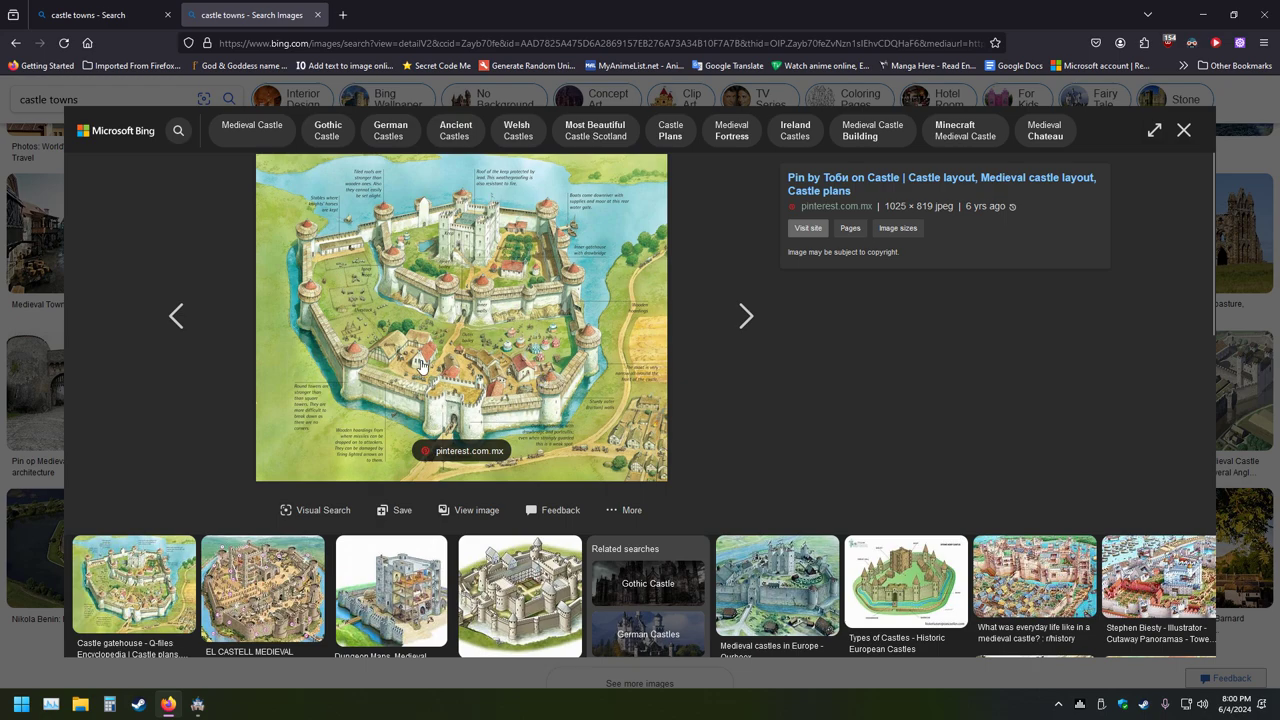
Look through the castle town image results for layout references, and close the image viewer and the browser
click(745, 332)
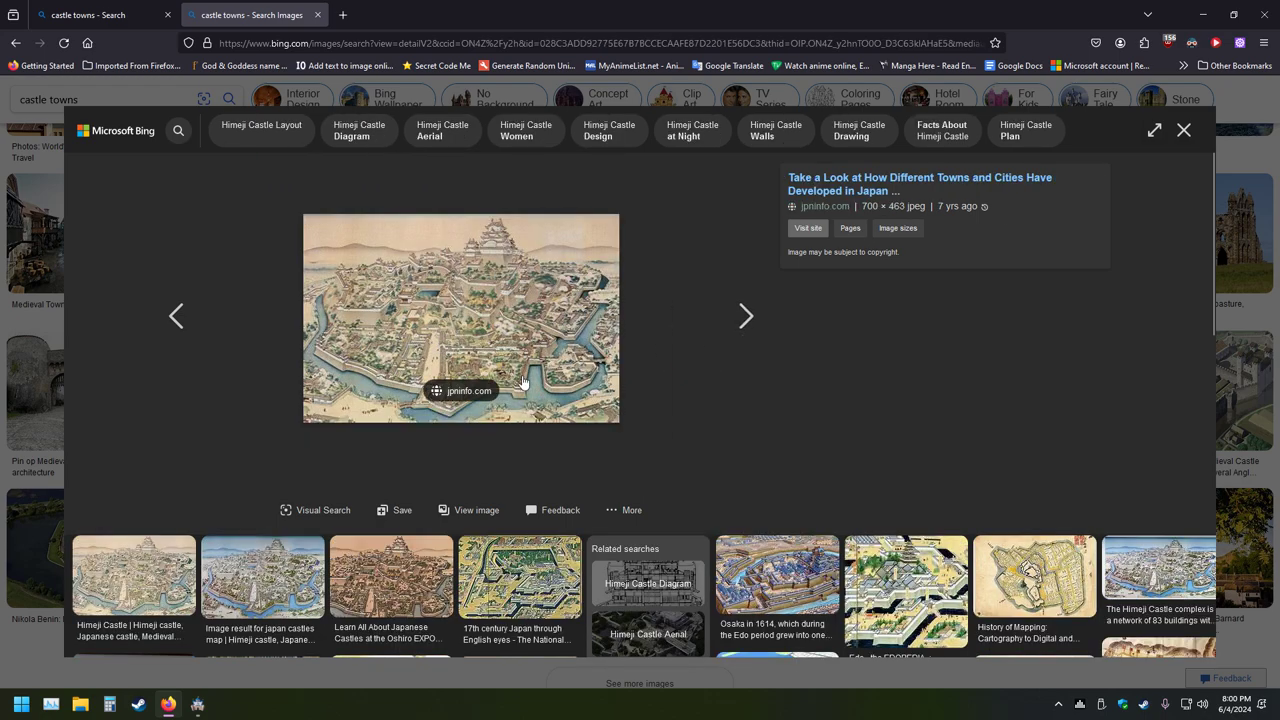
click(745, 332)
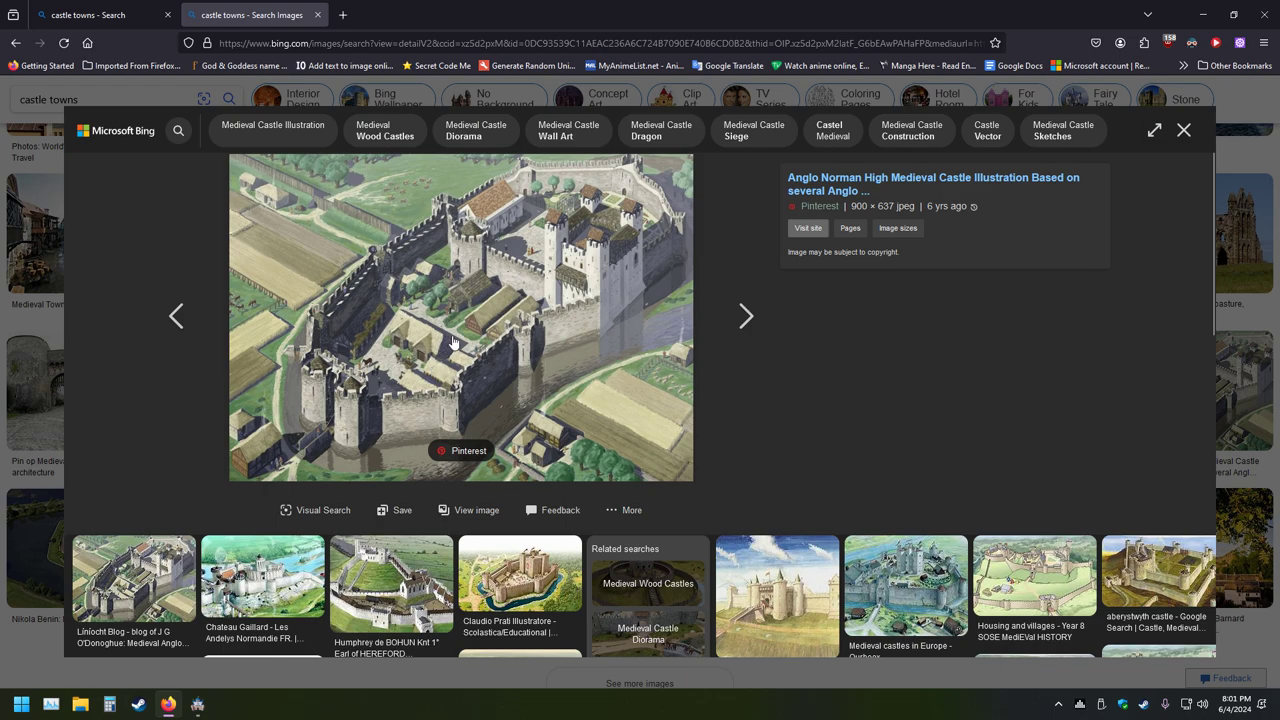
click(740, 318)
click(738, 318)
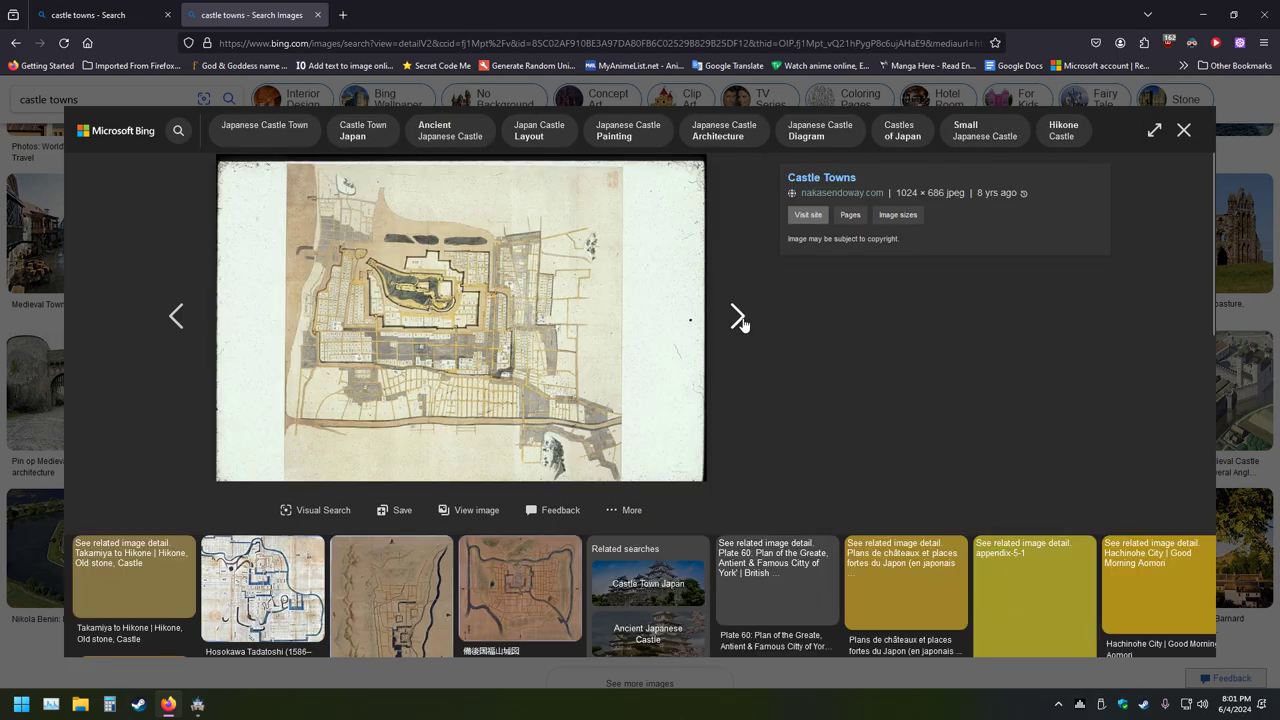
click(738, 318)
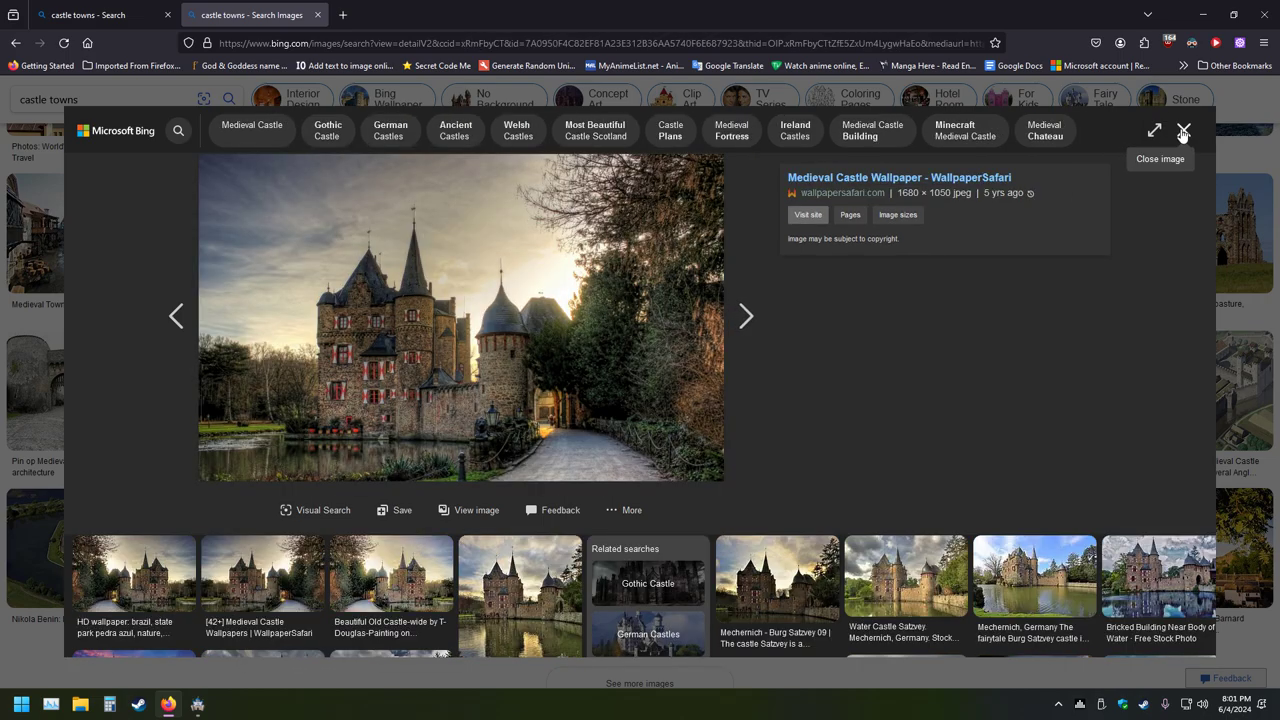
click(1183, 130)
click(1264, 14)
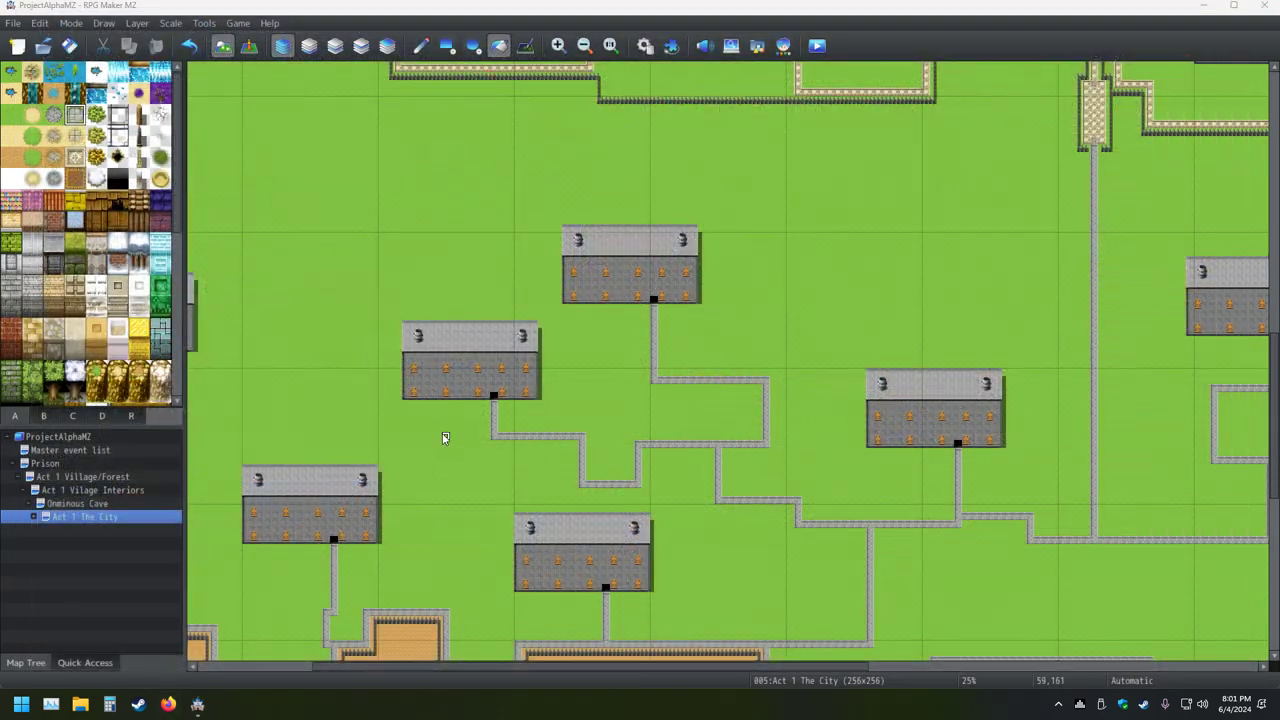
Fill the grass on both sides of the central path in the southern city with Cobblestones A
scroll(394, 463, down, 1)
scroll(394, 450, up, 3)
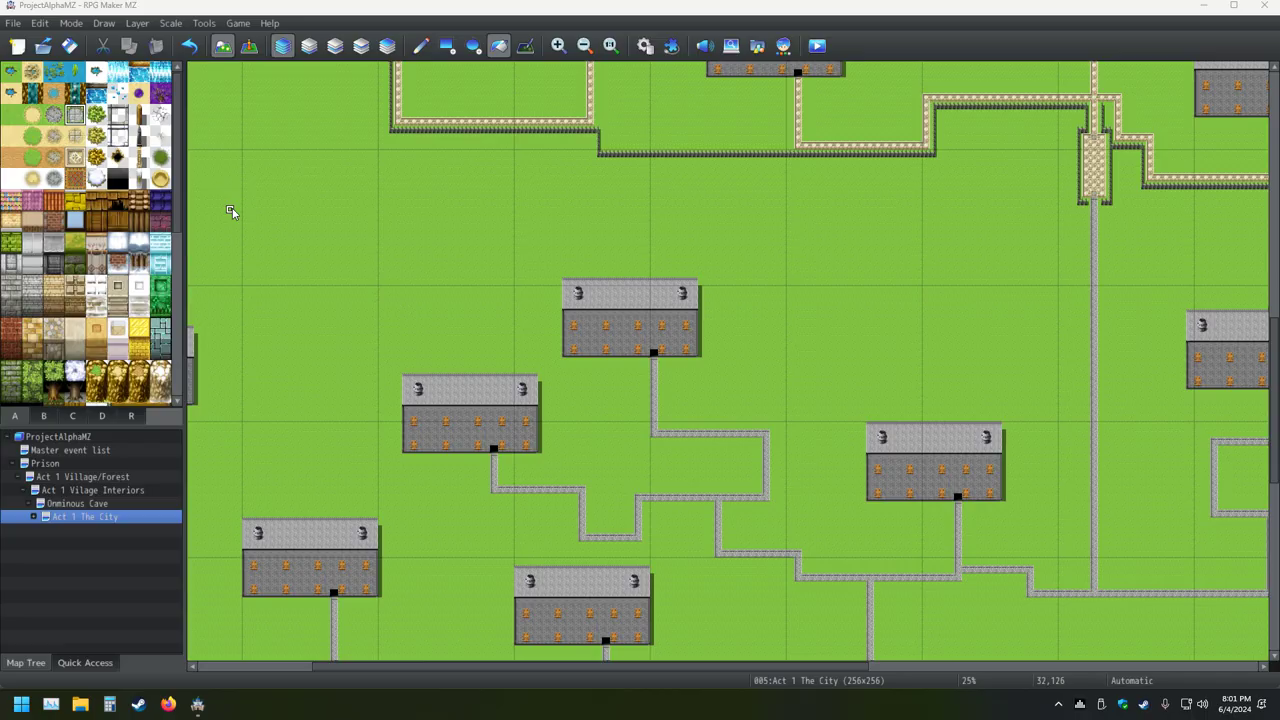
click(479, 274)
click(1123, 271)
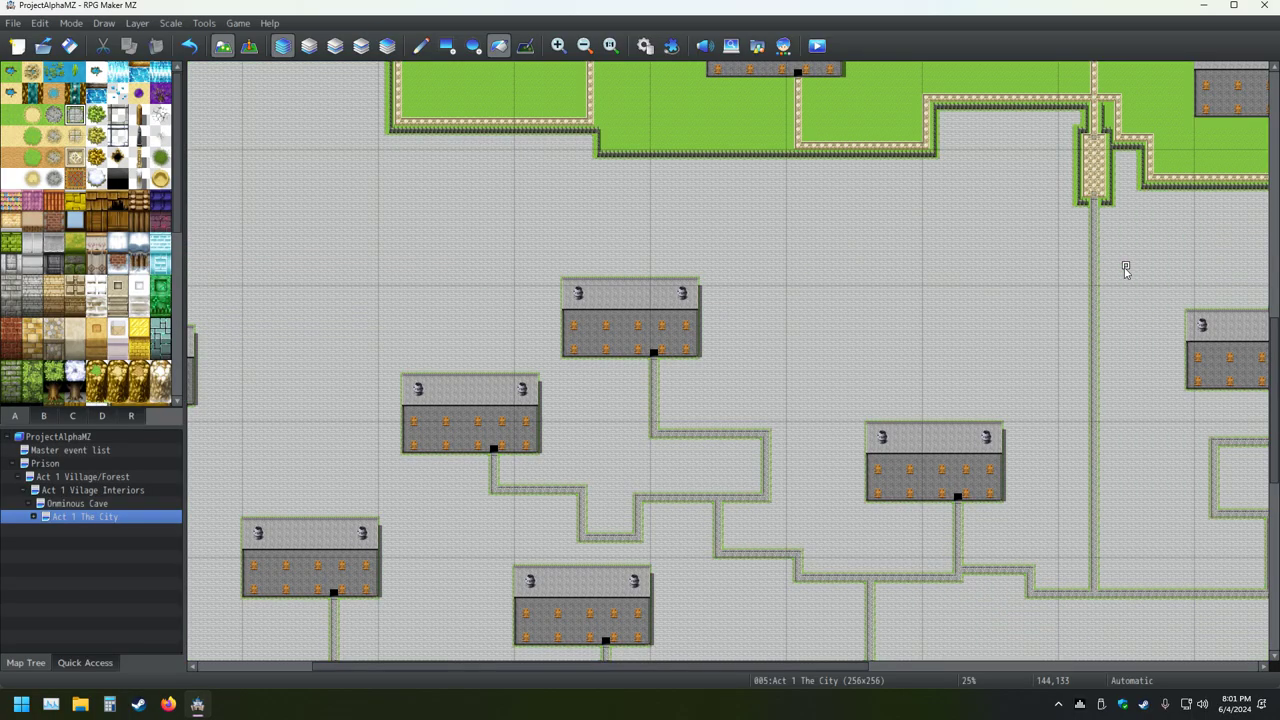
Examine how the light cobblestone ground looks around the houses, paths and walls of the southern city
ctrl+scroll(613, 524, up, 3)
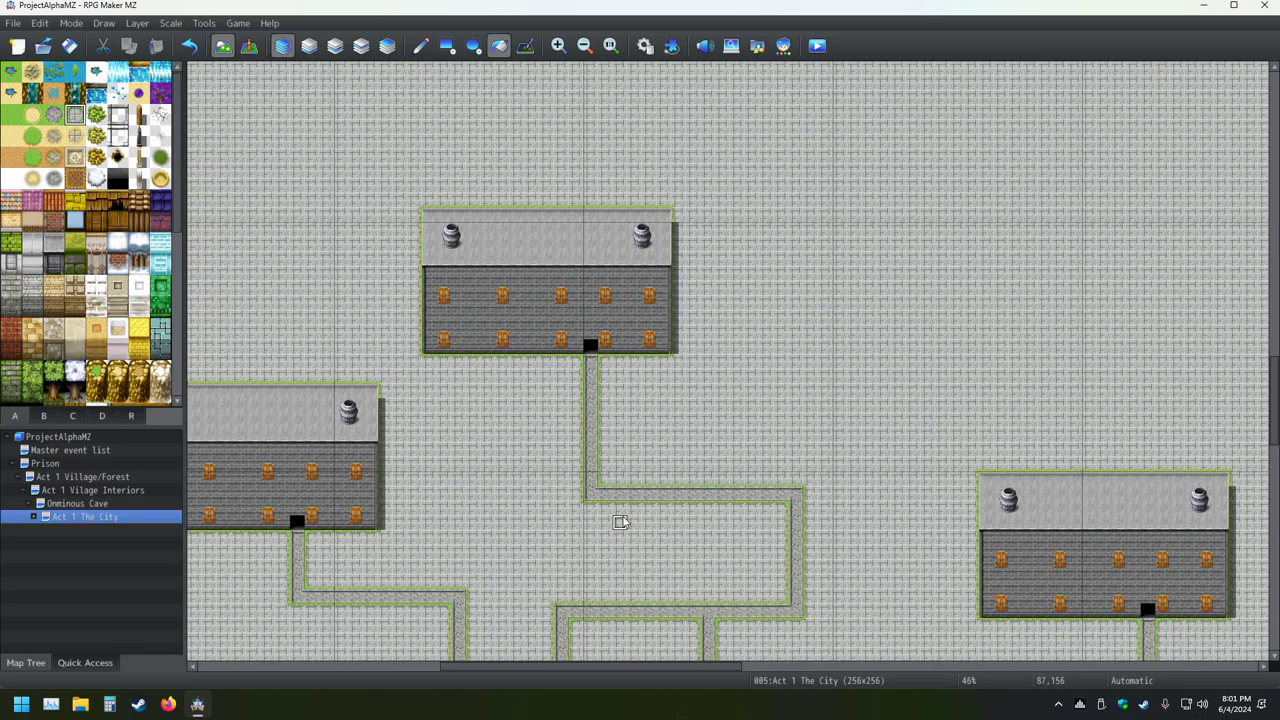
scroll(771, 434, down, 1)
scroll(772, 448, down, 2)
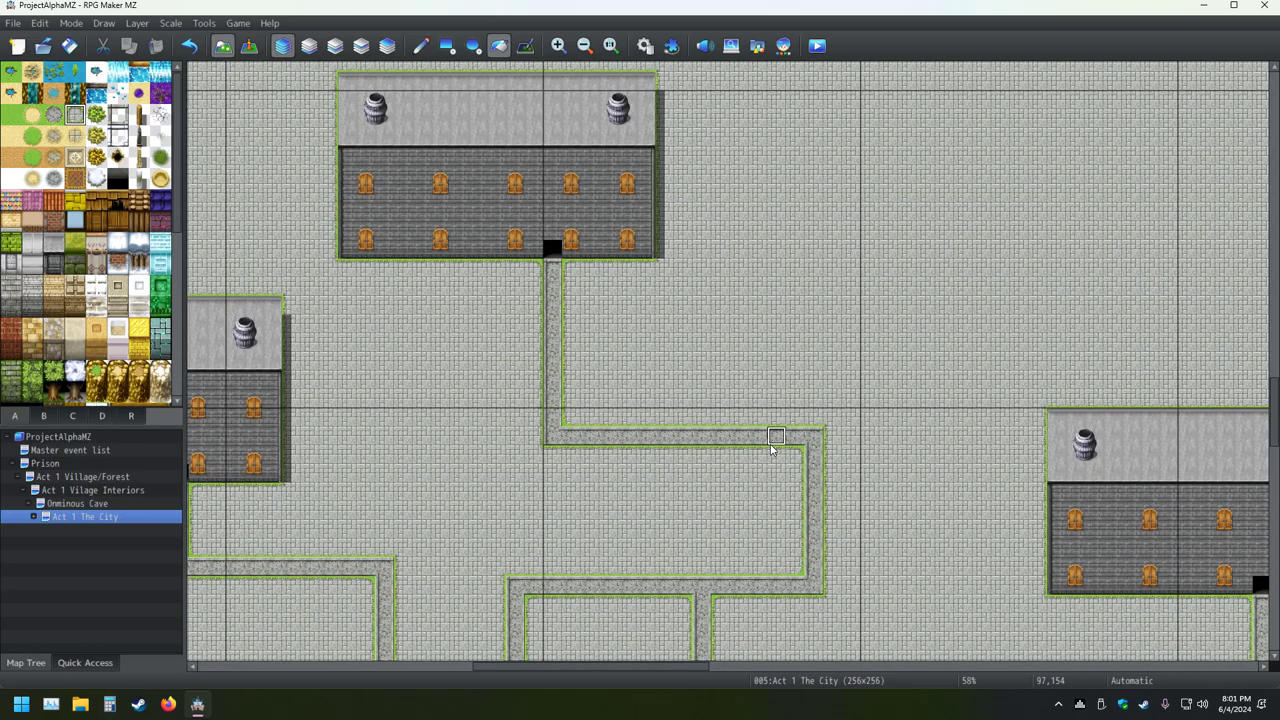
ctrl+scroll(772, 448, down, 3)
middle_drag(763, 467, 803, 430)
middle_click(900, 429)
ctrl+scroll(466, 285, up, 6)
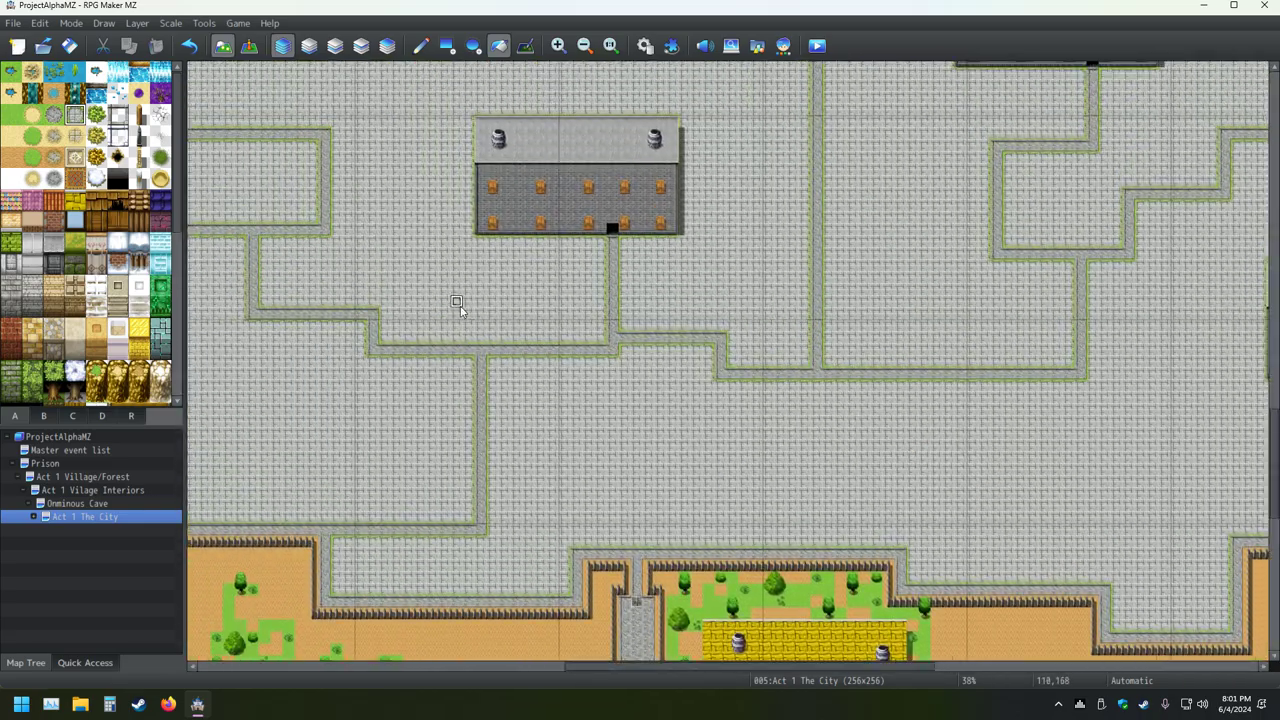
ctrl+scroll(470, 285, down, 5)
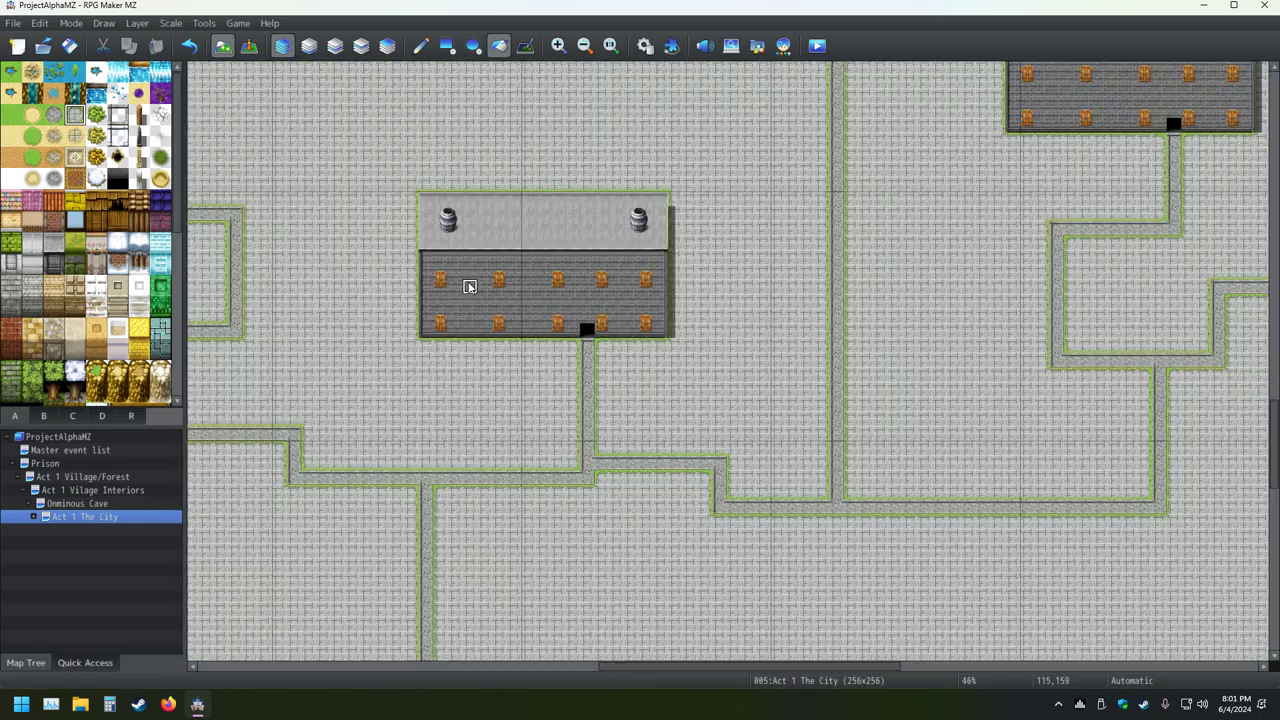
Try filling the northern city's grass with the rough grey stone tile and compare it with the ground south of the fence
middle_click(415, 303)
ctrl+scroll(434, 197, down, 3)
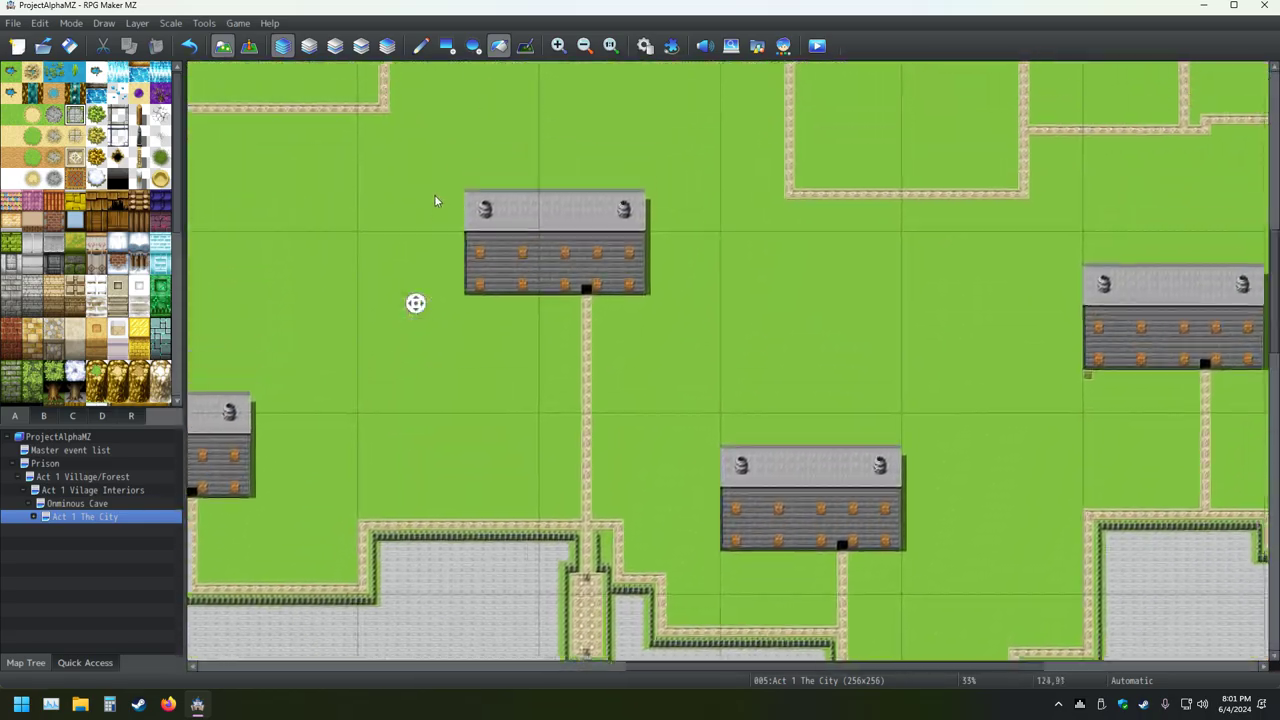
scroll(398, 298, down, 2)
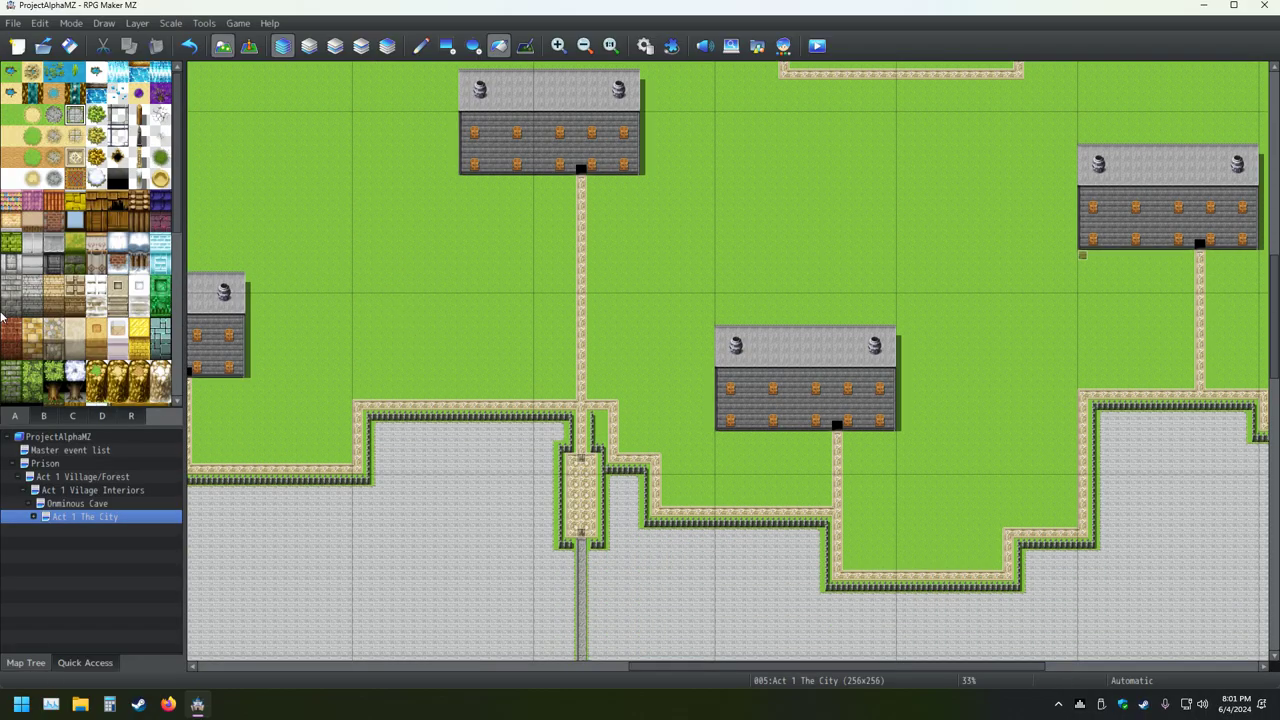
click(54, 114)
click(452, 266)
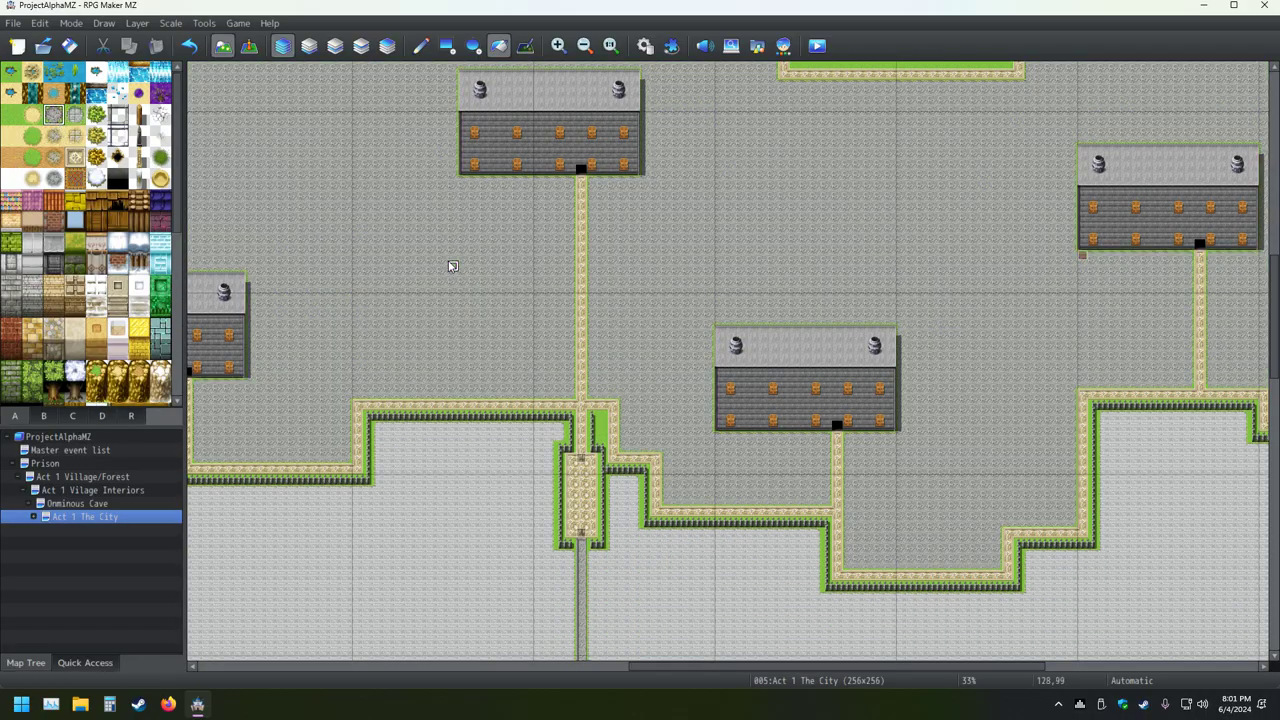
middle_click(880, 291)
click(724, 266)
middle_drag(925, 431, 1232, 398)
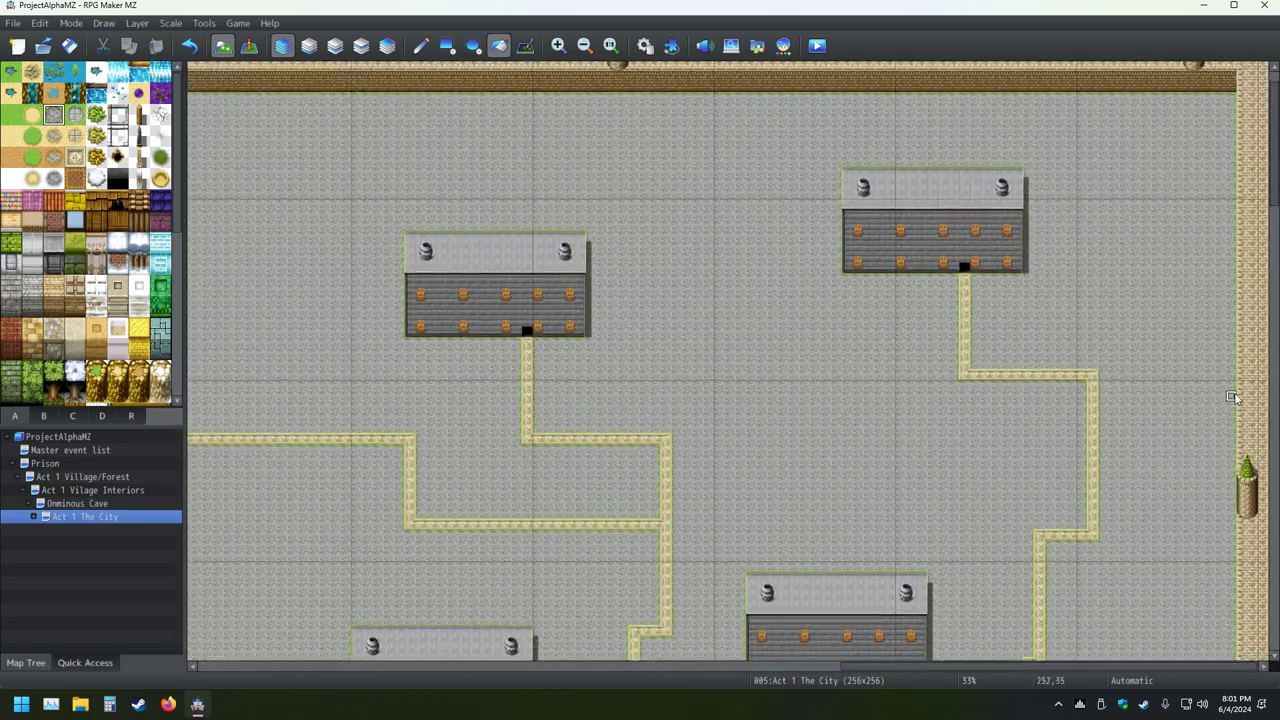
middle_drag(800, 372, 795, 511)
mouse_move(804, 459)
middle_down()
mouse_move(866, 334)
mouse_move(516, 327)
mouse_move(501, 458)
mouse_move(608, 418)
middle_up()
middle_drag(586, 292, 717, 248)
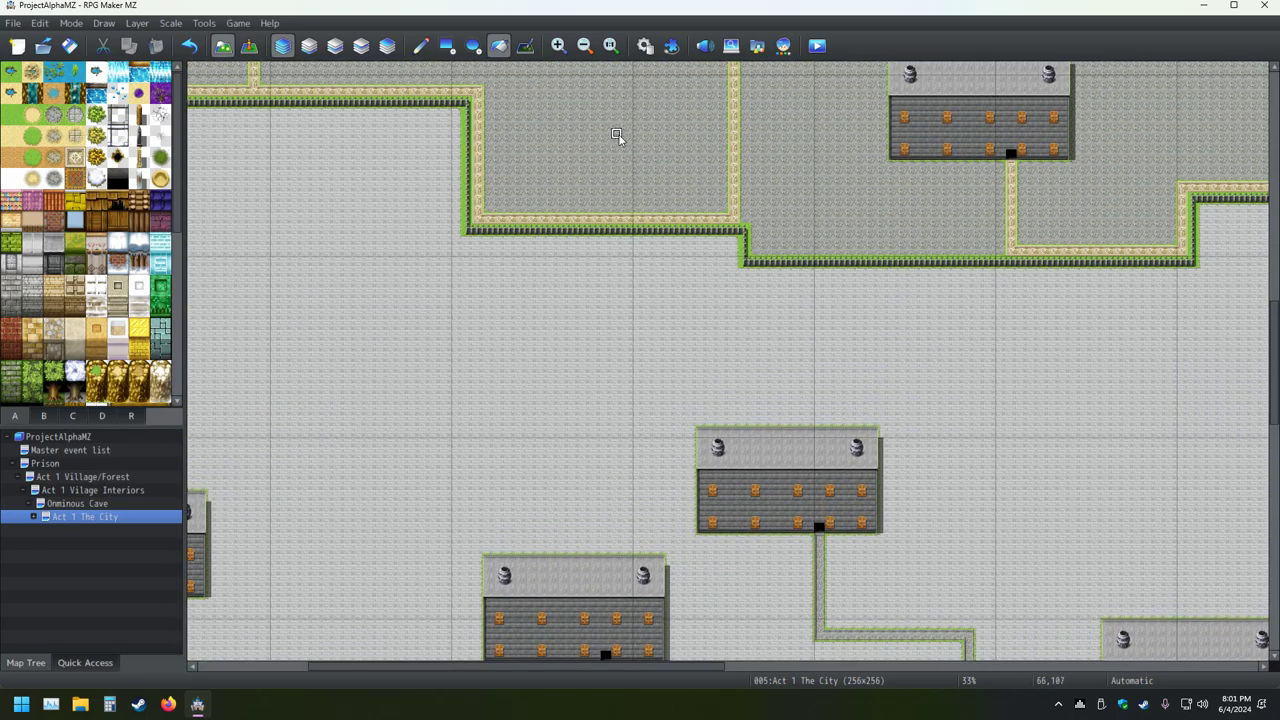
mouse_move(791, 294)
middle_down()
mouse_move(849, 270)
mouse_move(882, 235)
mouse_move(831, 246)
middle_up()
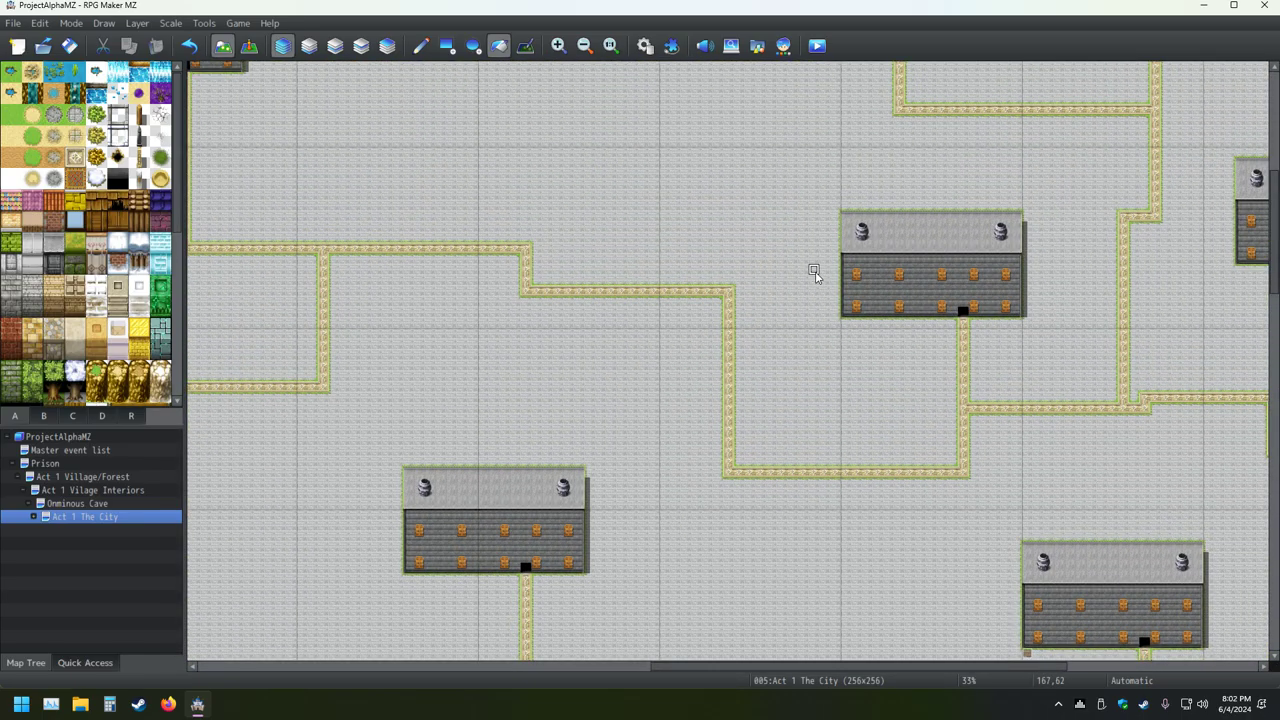
Inspect the light cobblestone ground across the whole city map, especially along the fence between the northern and southern halves
ctrl+scroll(814, 271, down, 3)
scroll(772, 391, down, 1)
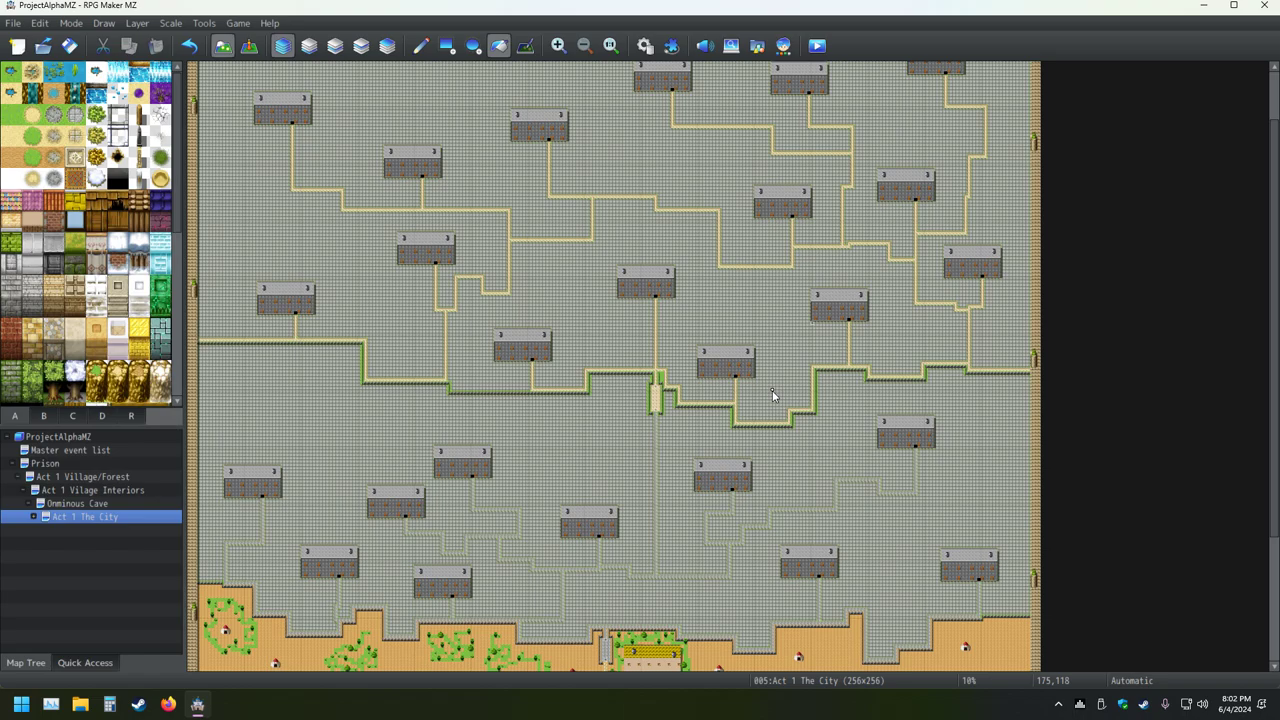
ctrl+scroll(772, 384, up, 1)
ctrl+scroll(775, 378, up, 4)
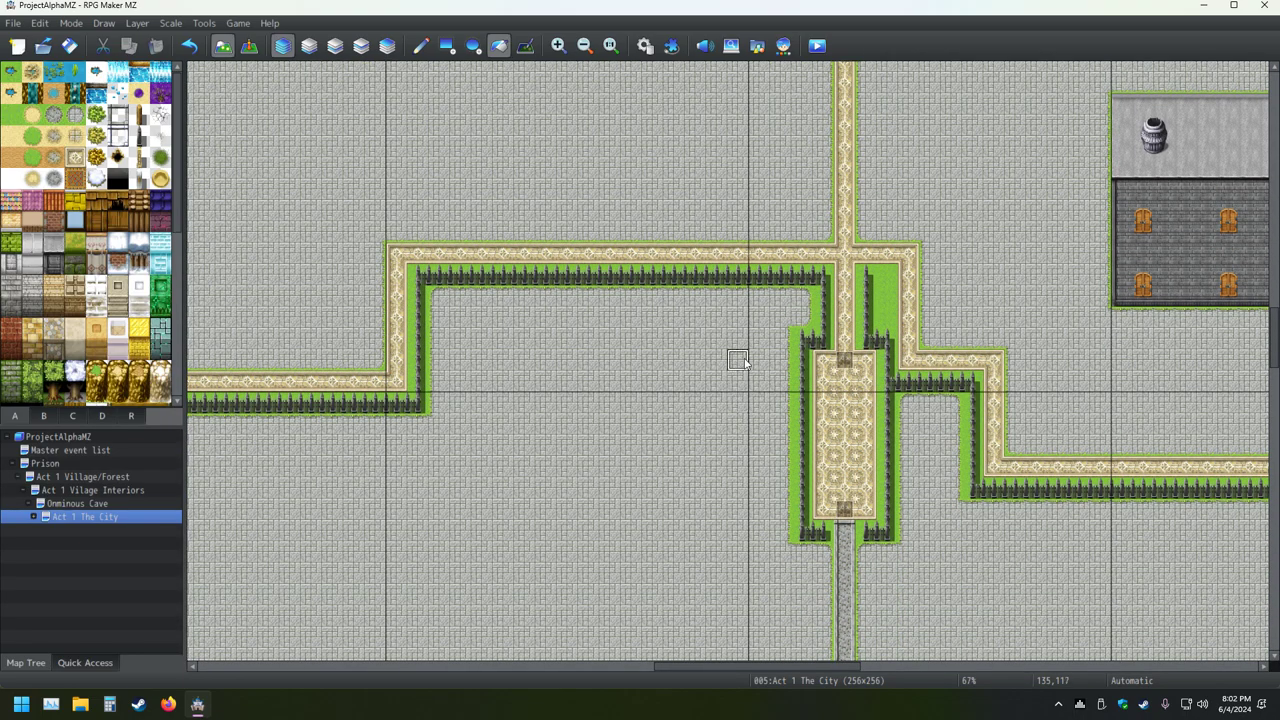
middle_click(730, 389)
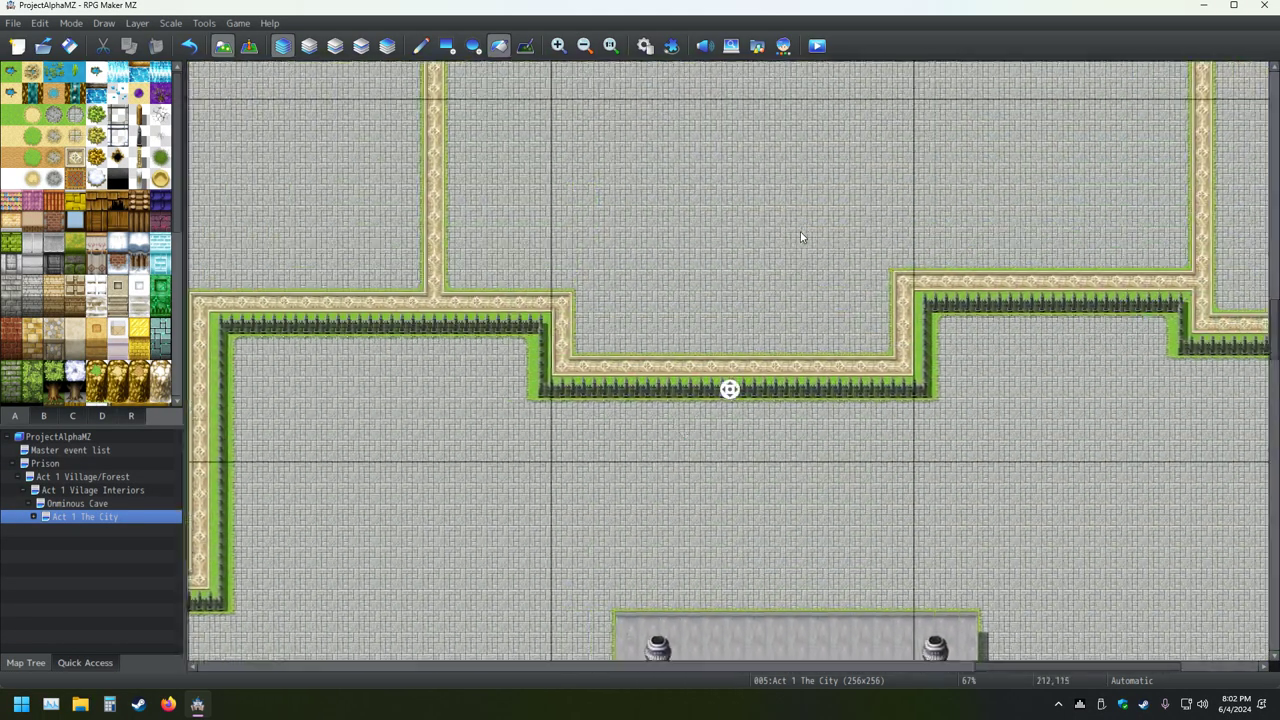
middle_click(798, 240)
middle_click(774, 338)
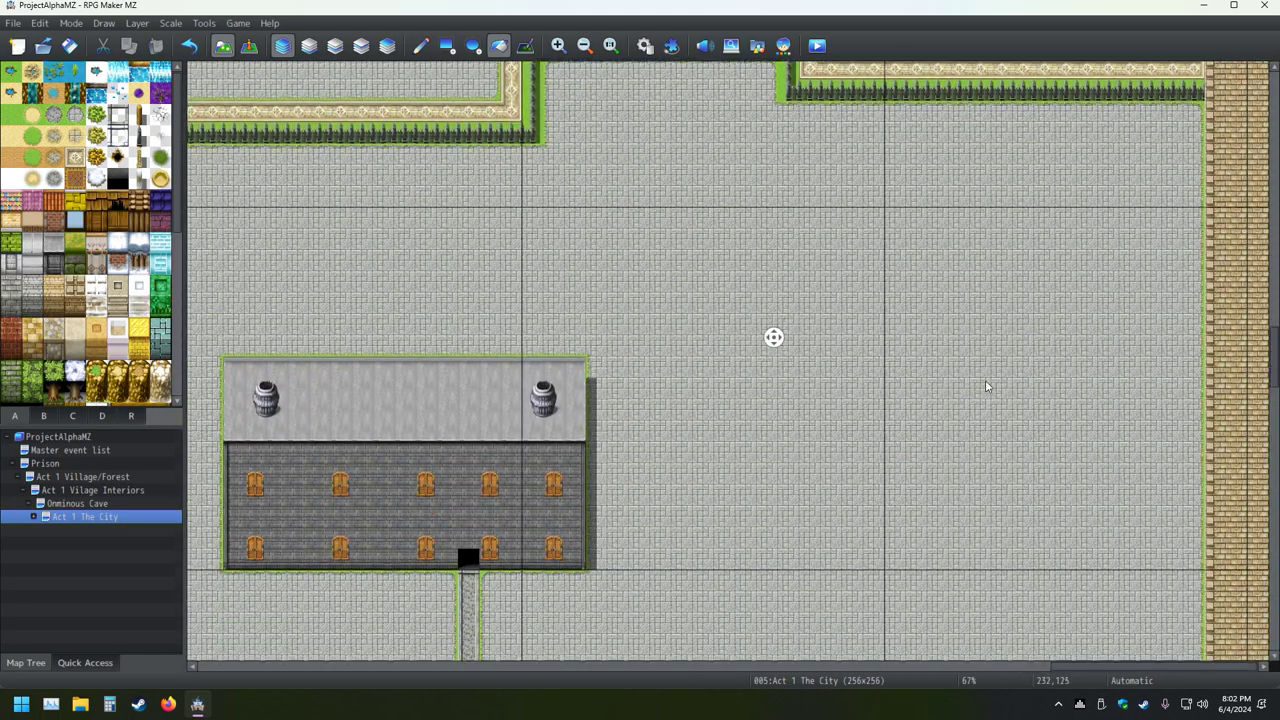
middle_click(985, 380)
middle_click(986, 368)
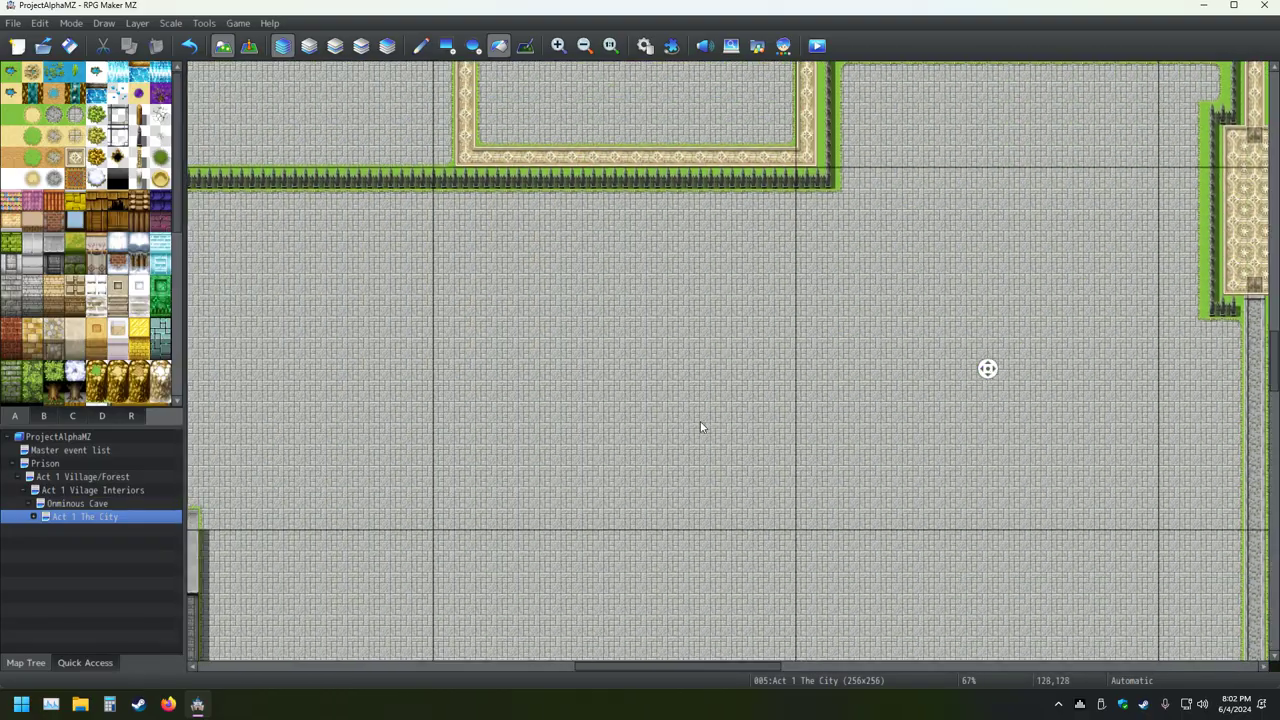
middle_click(705, 428)
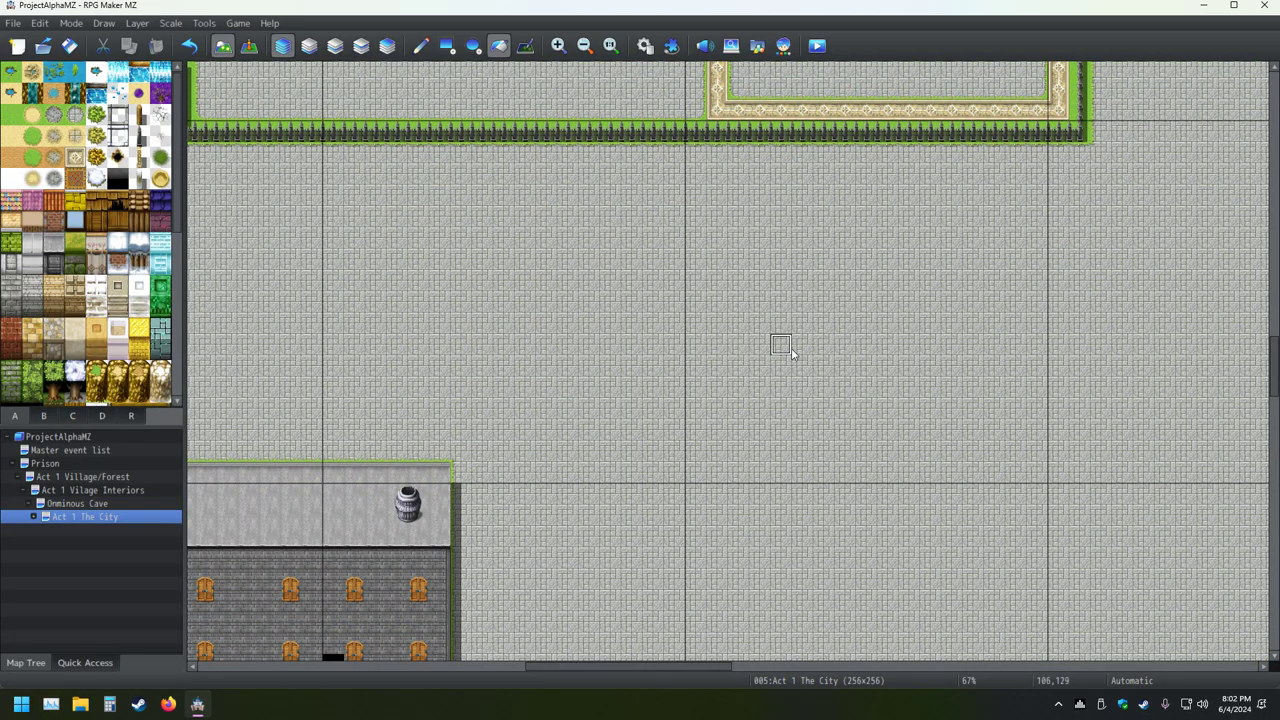
middle_click(785, 345)
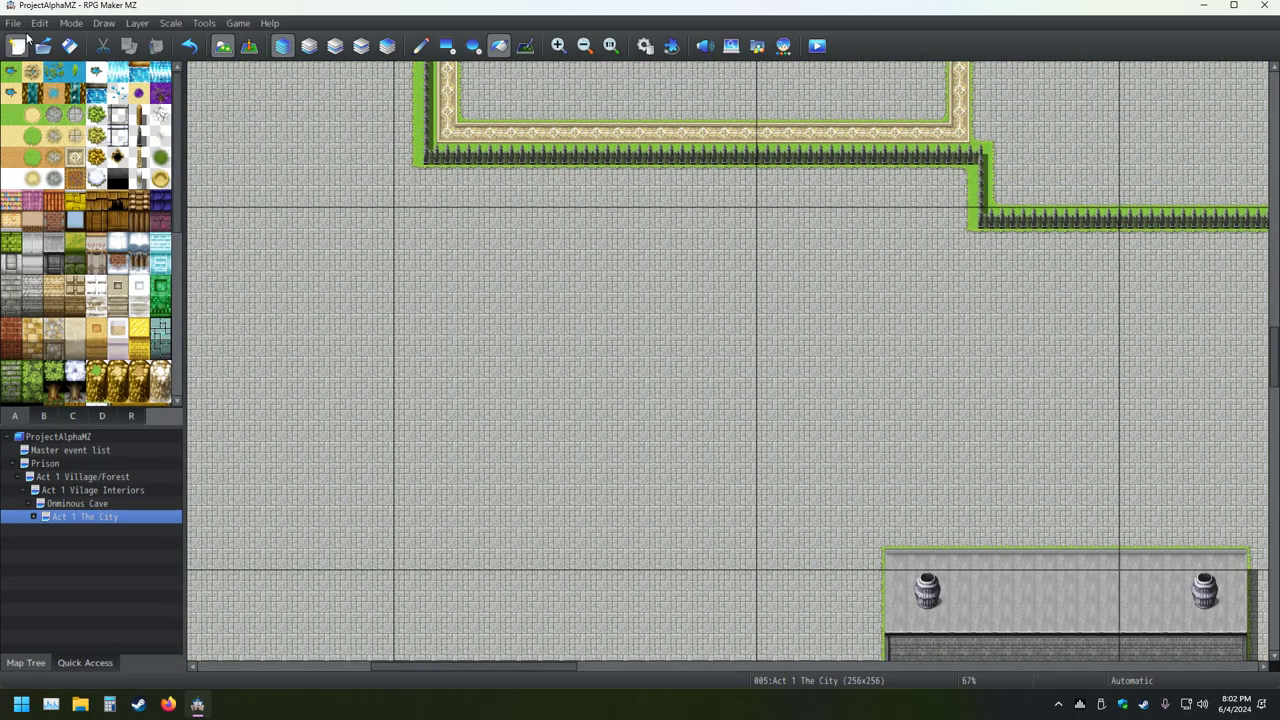
Fill the ground of the southwestern city below the fence with the rough grey stone tile
click(75, 114)
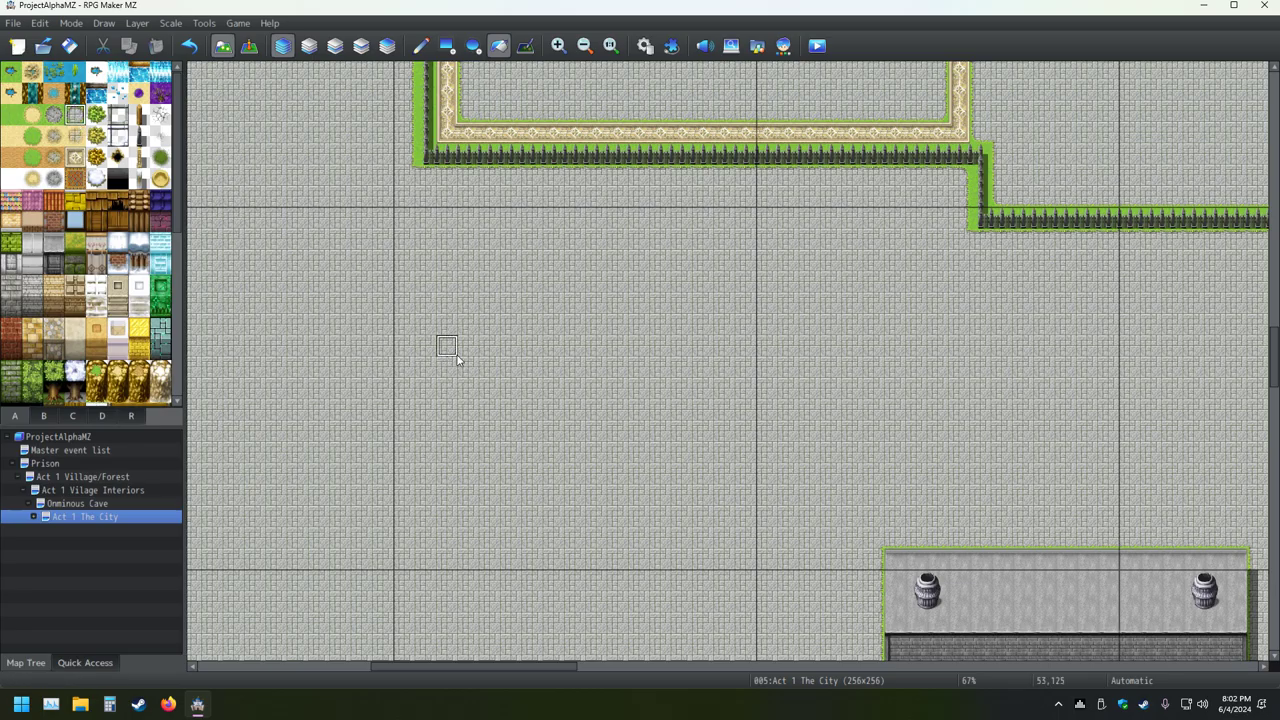
click(53, 116)
click(531, 325)
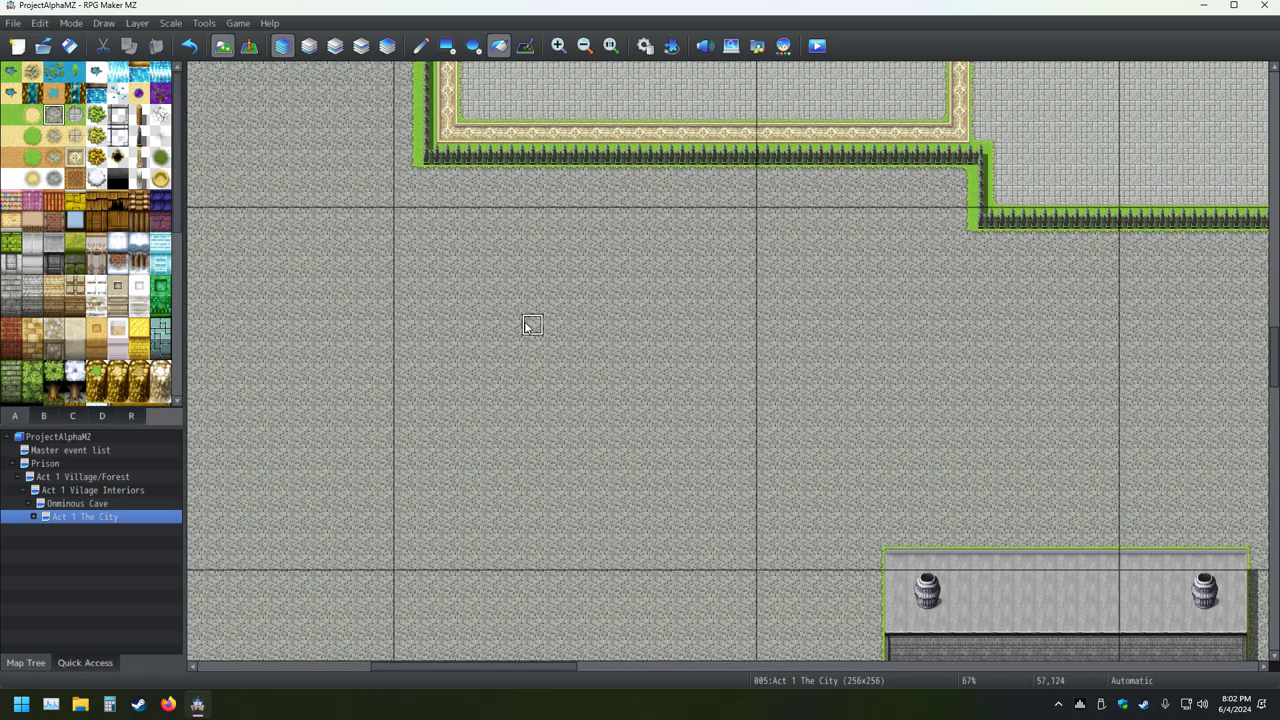
Refill the path network between the southwestern houses, first with Cobblestones A and then with the light paving tile beside the yellow bushes
middle_drag(614, 386, 675, 532)
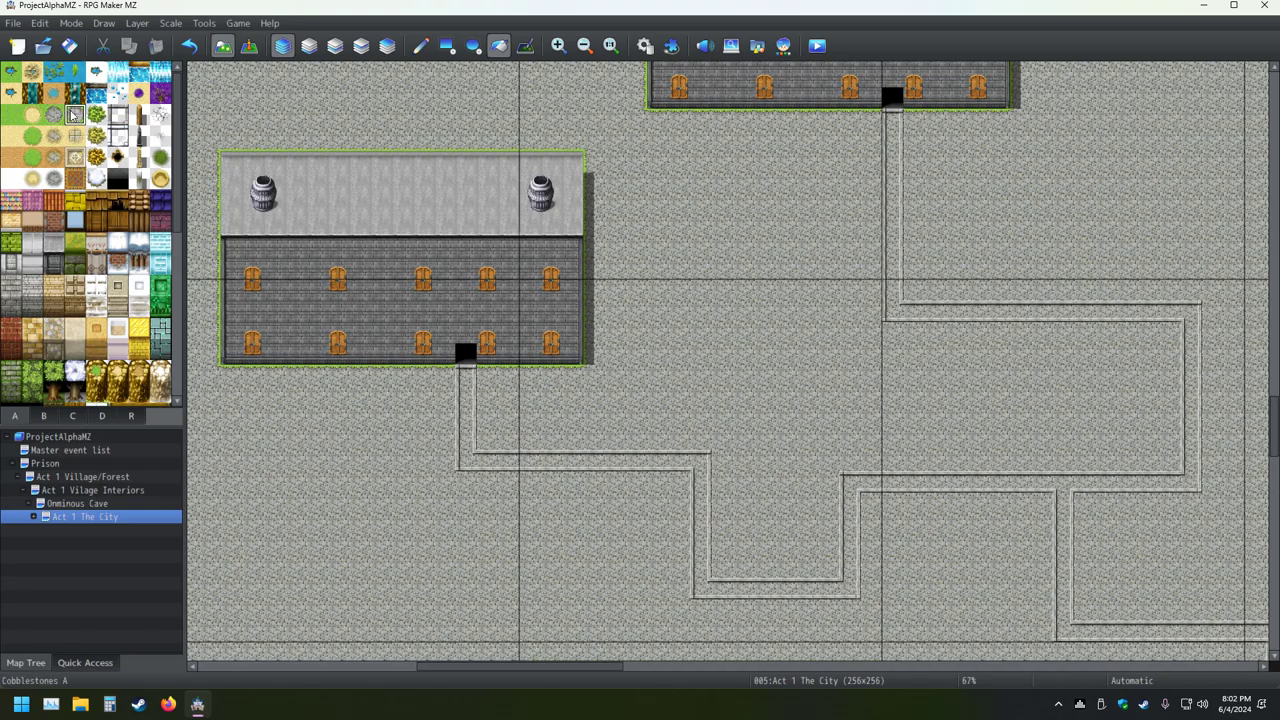
click(928, 318)
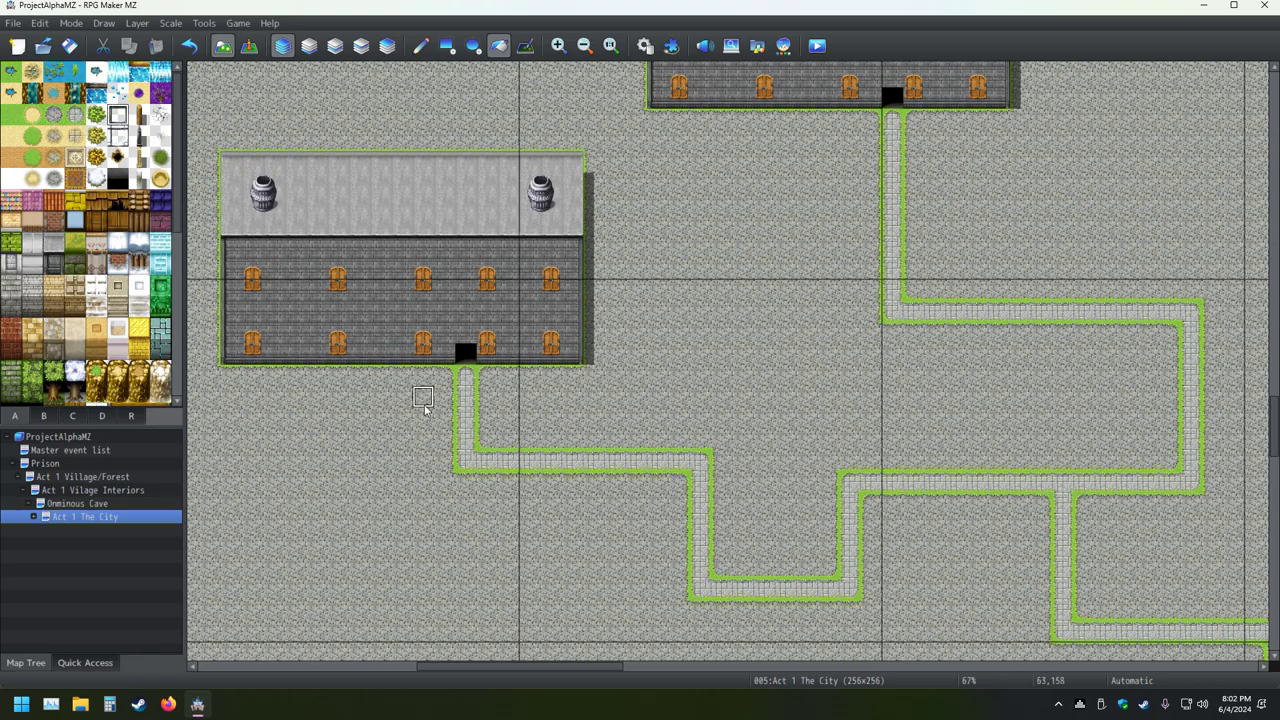
click(530, 483)
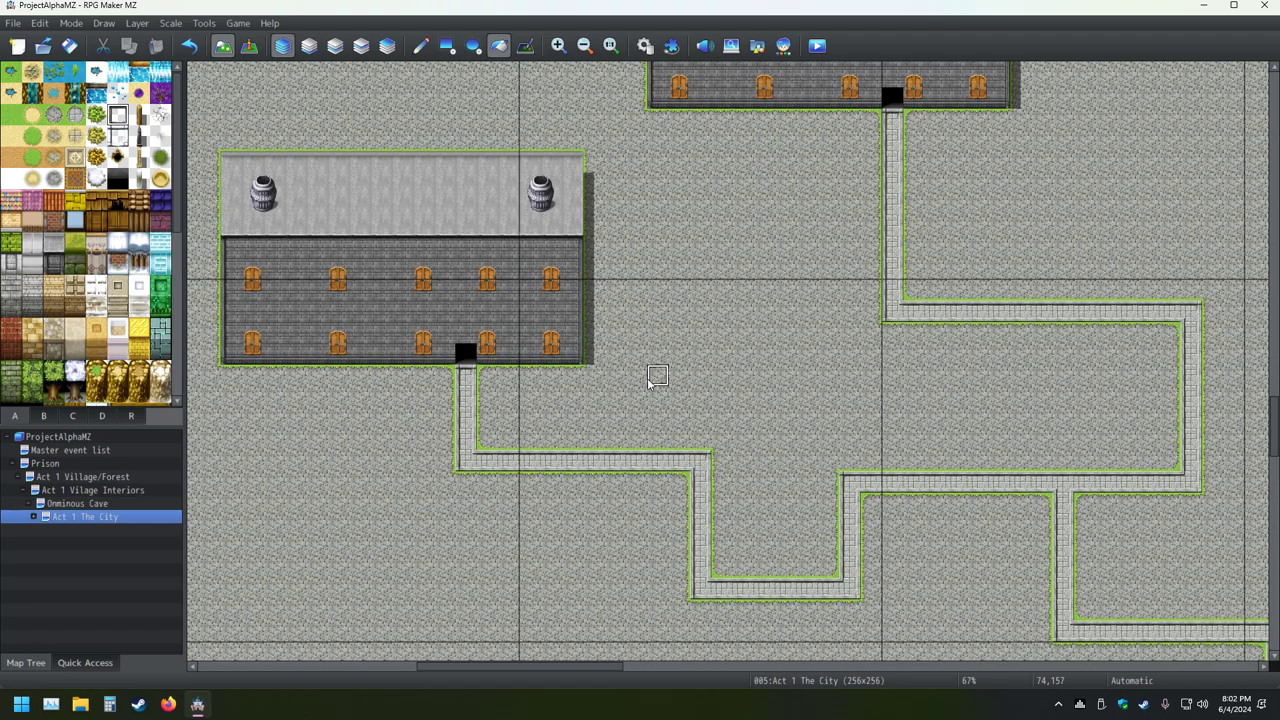
Fill the light cobblestone ground around the houses of the southeastern city with the rough grey stone tile
ctrl+scroll(717, 380, down, 3)
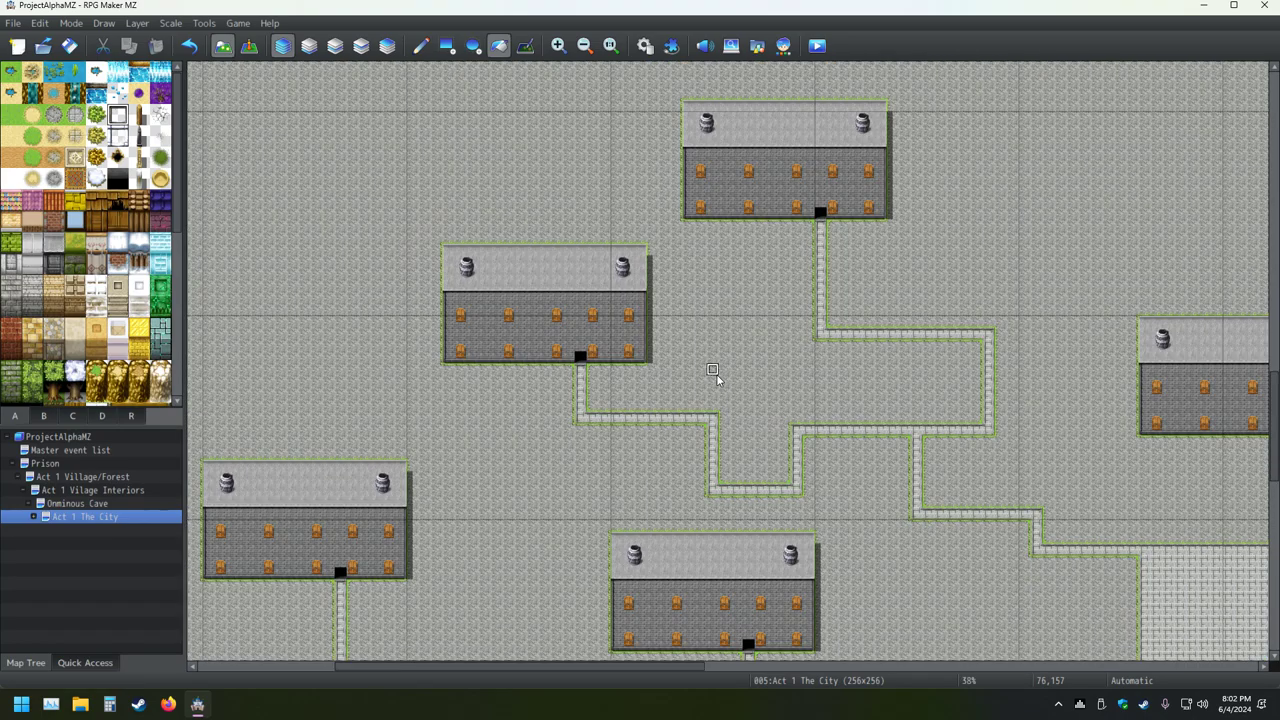
ctrl+scroll(650, 482, down, 1)
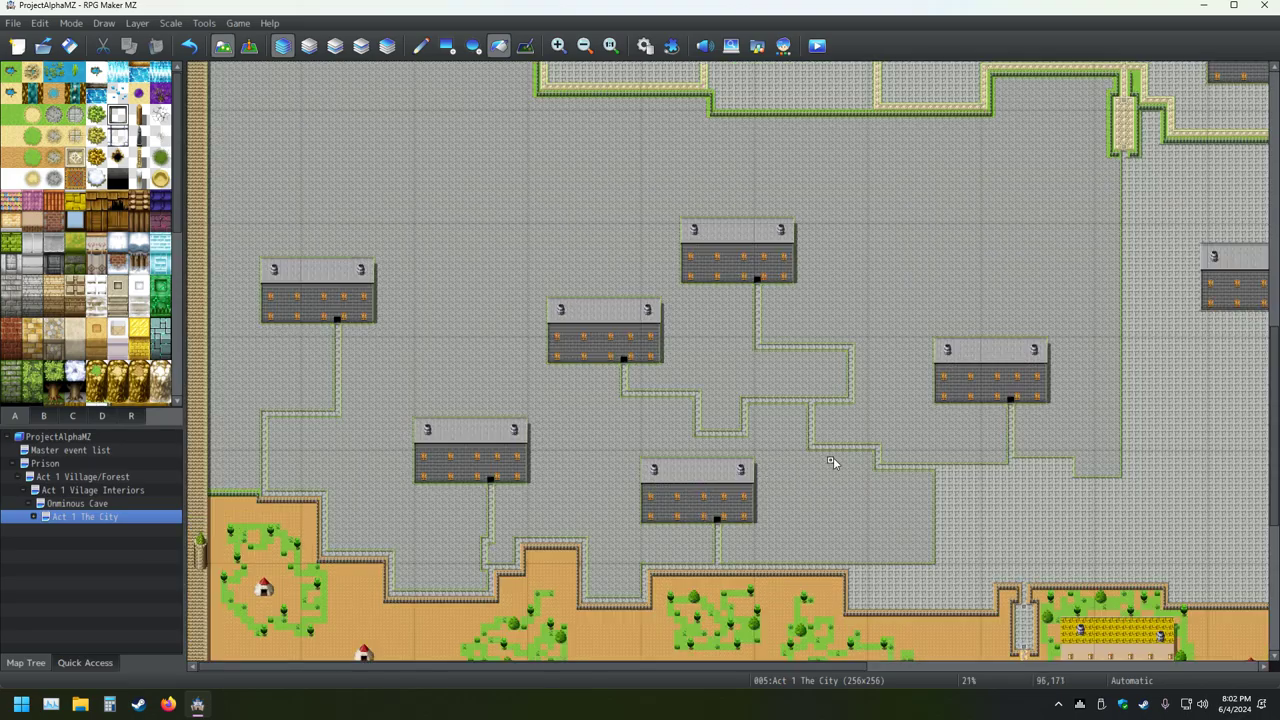
middle_drag(811, 468, 977, 485)
middle_drag(891, 440, 928, 438)
ctrl+scroll(928, 440, up, 3)
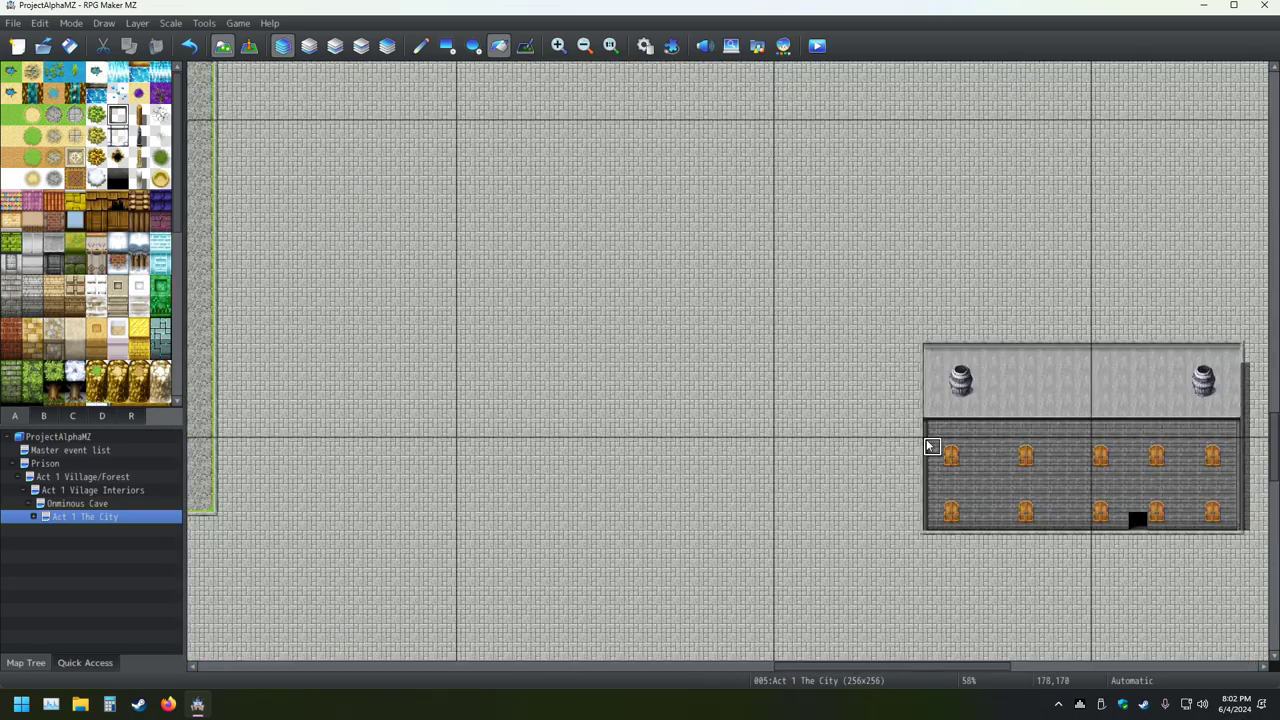
ctrl+scroll(927, 441, up, 2)
ctrl+scroll(922, 438, down, 3)
middle_drag(908, 423, 900, 354)
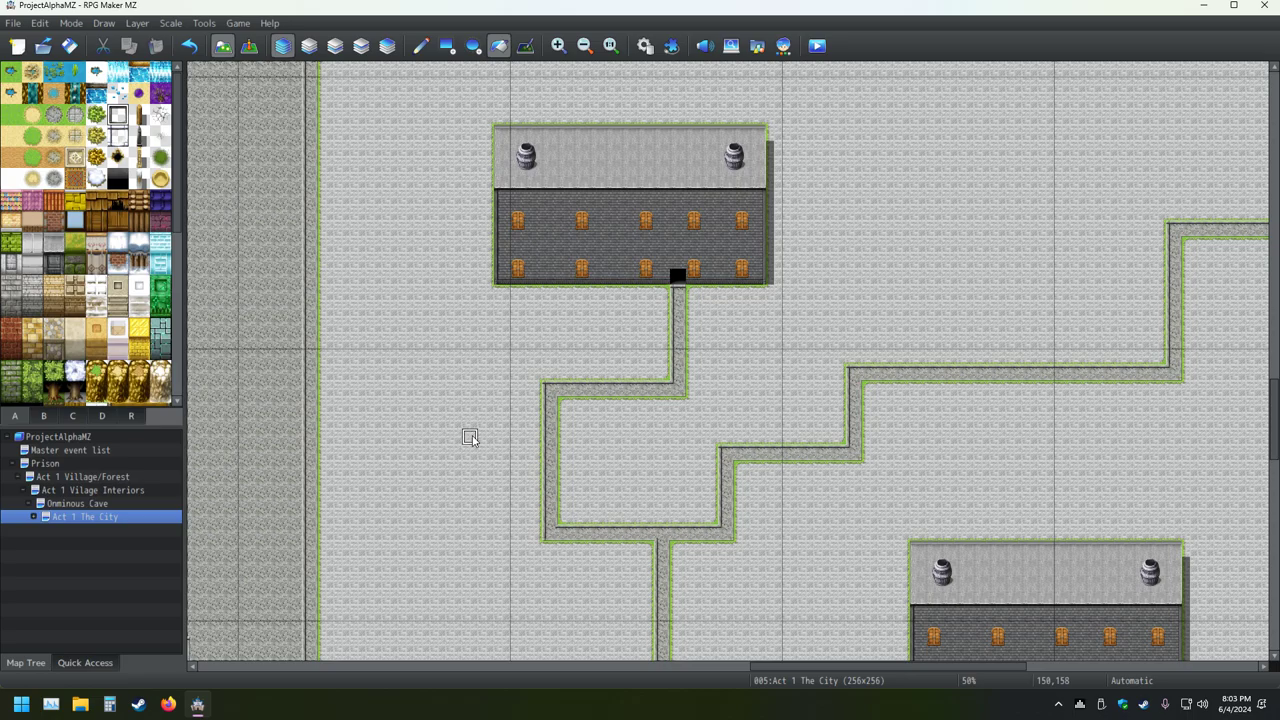
click(503, 419)
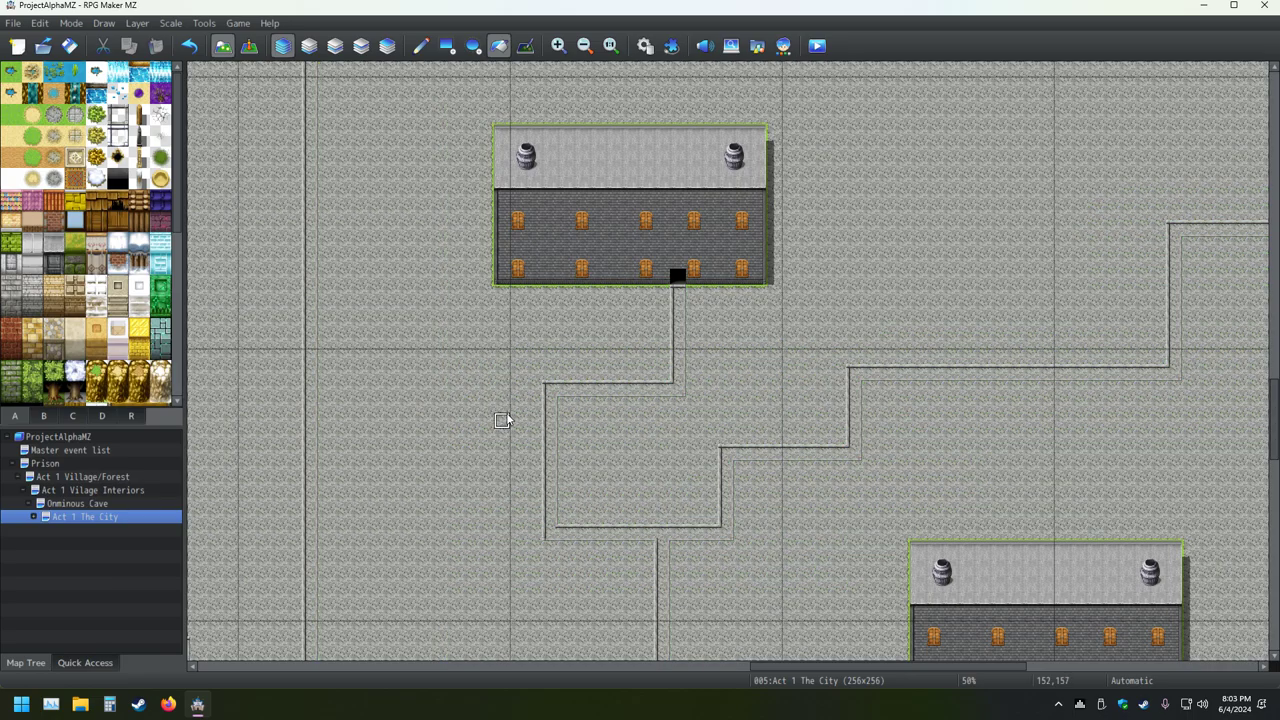
scroll(517, 360, down, 4)
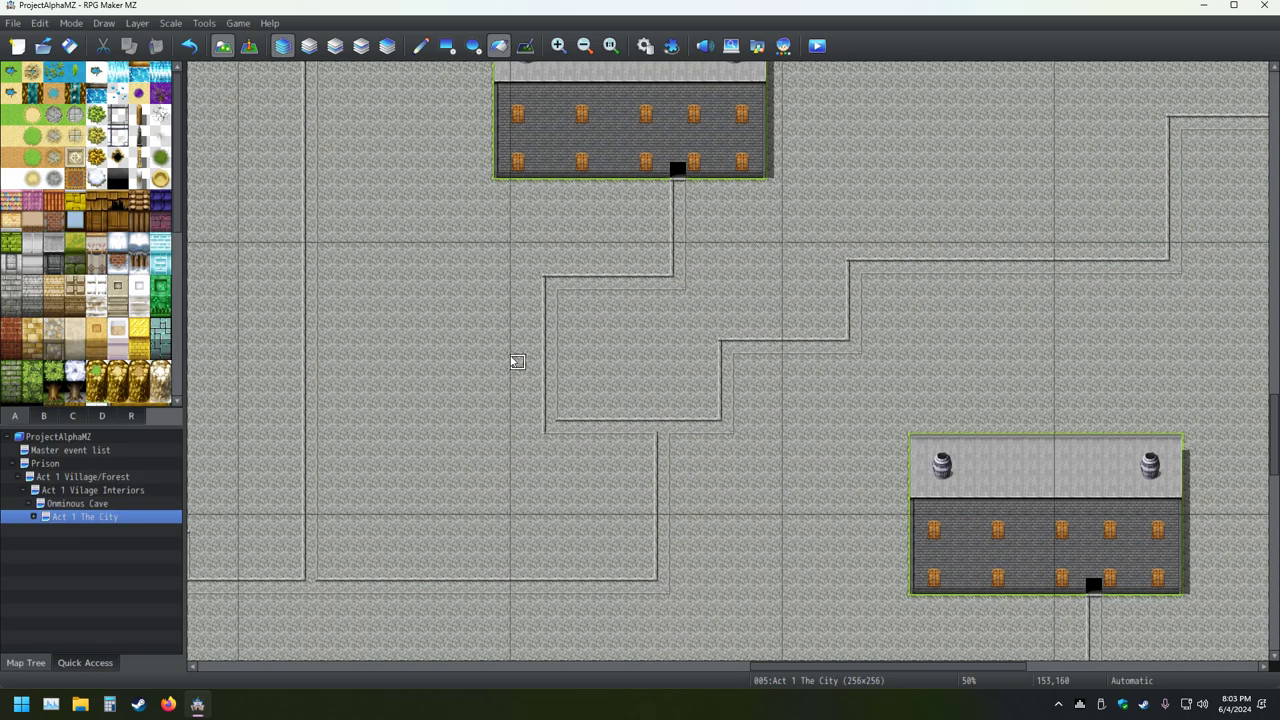
Refill the path network between the southeastern city houses with Cobblestones A
click(75, 113)
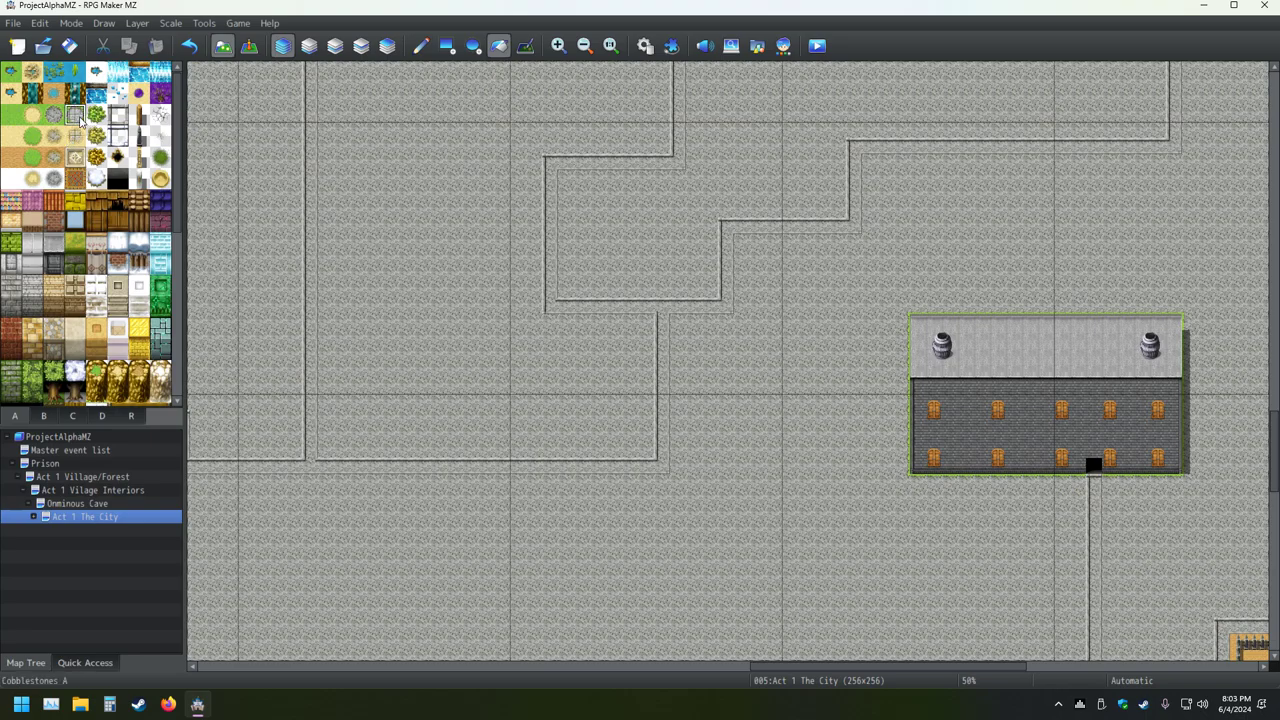
click(661, 368)
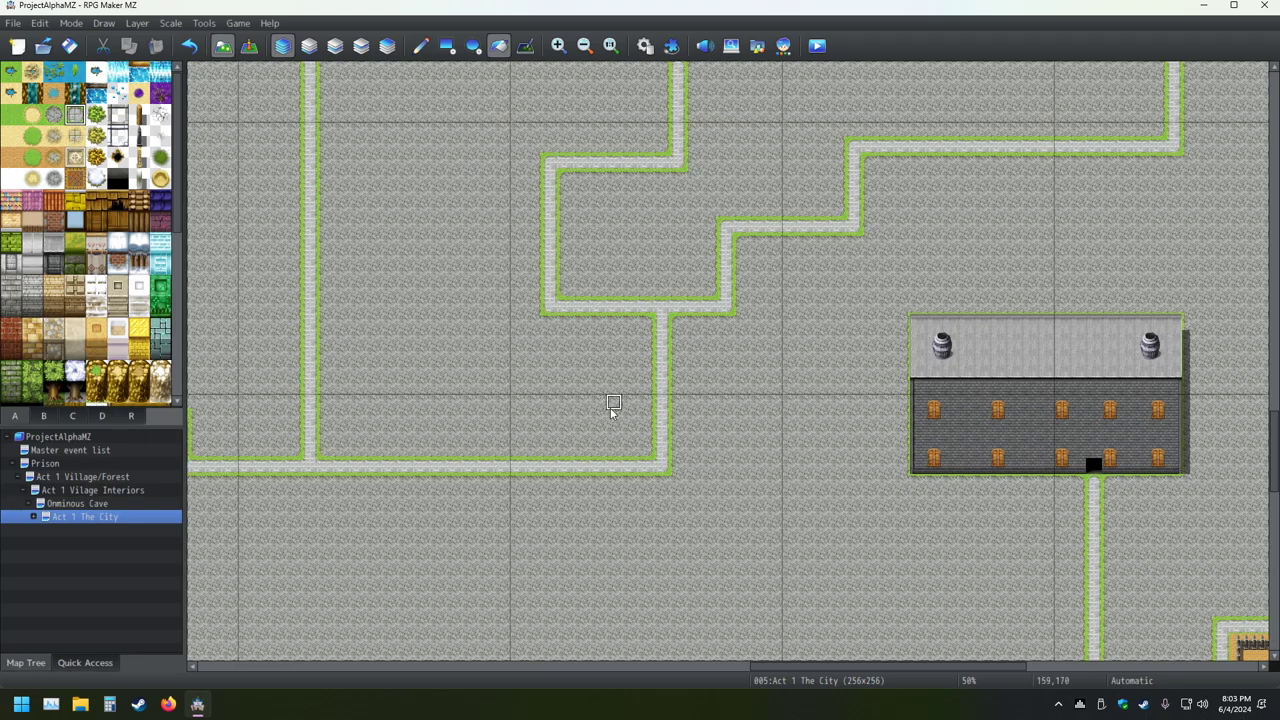
Examine the new ground and paths along the dividing fence, around the bridge and between the southeastern houses
scroll(642, 405, down, 2)
middle_click(642, 403)
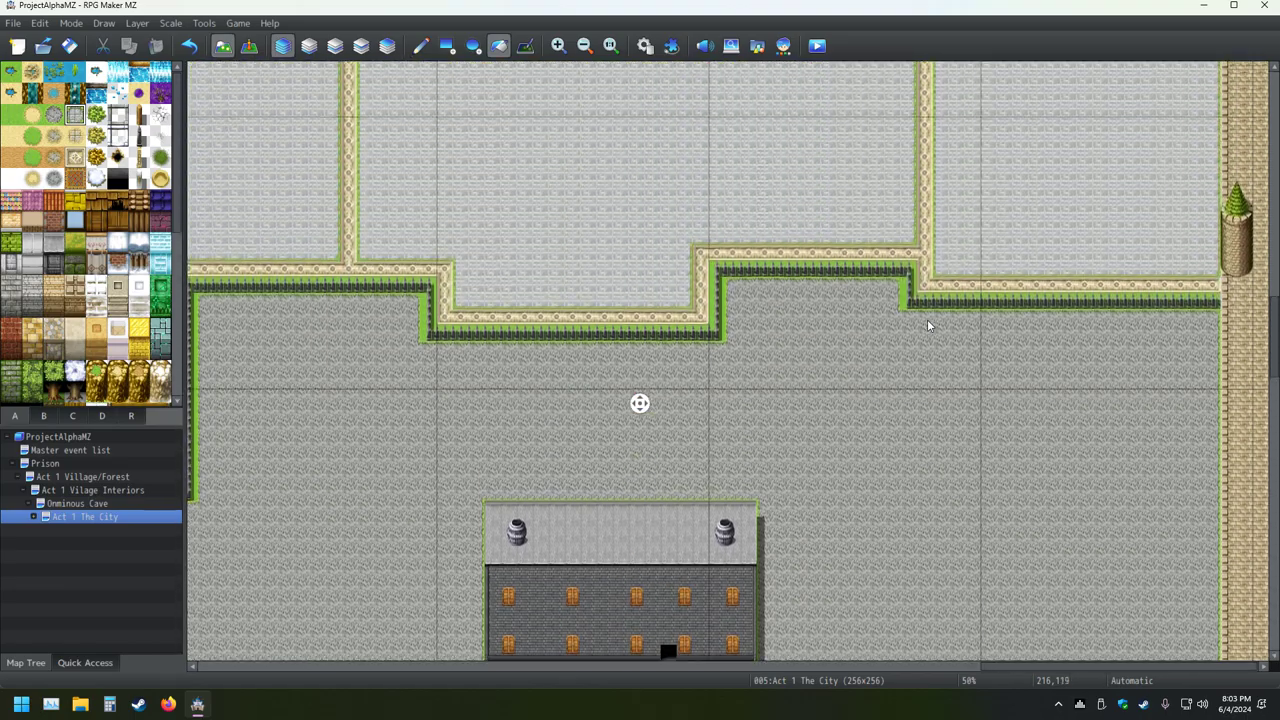
middle_click(925, 321)
middle_click(882, 329)
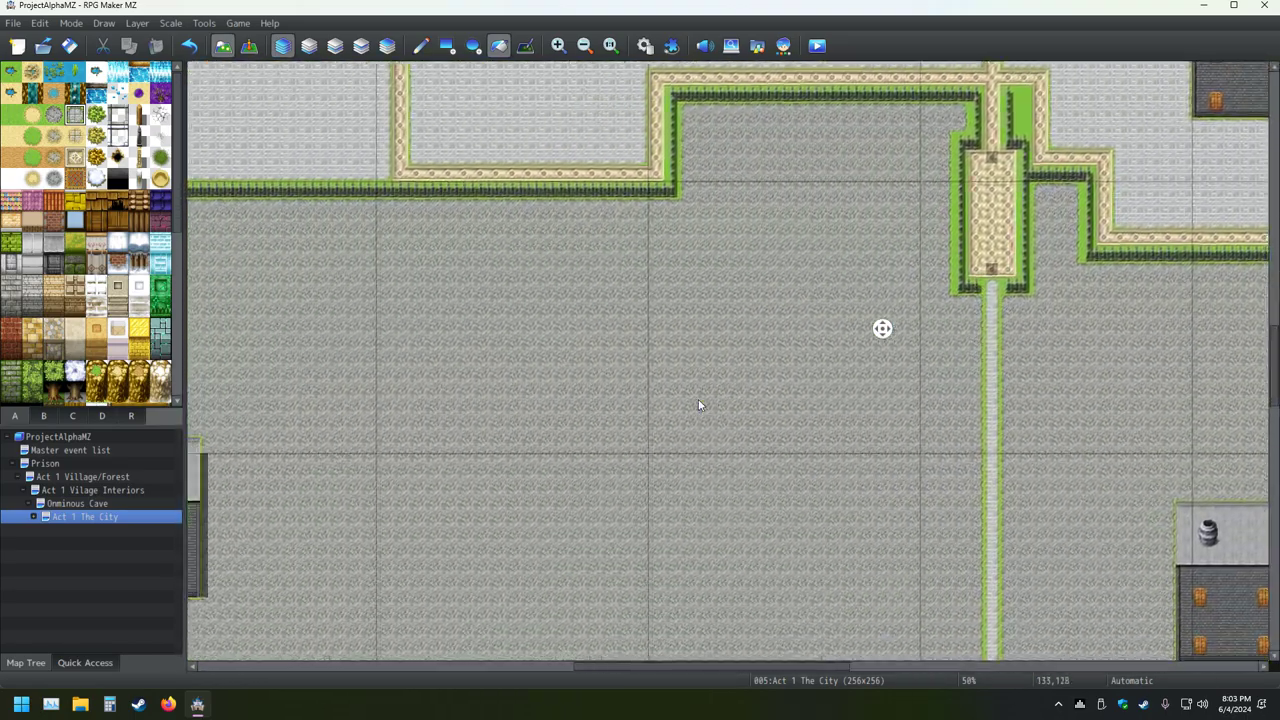
middle_drag(699, 405, 1161, 214)
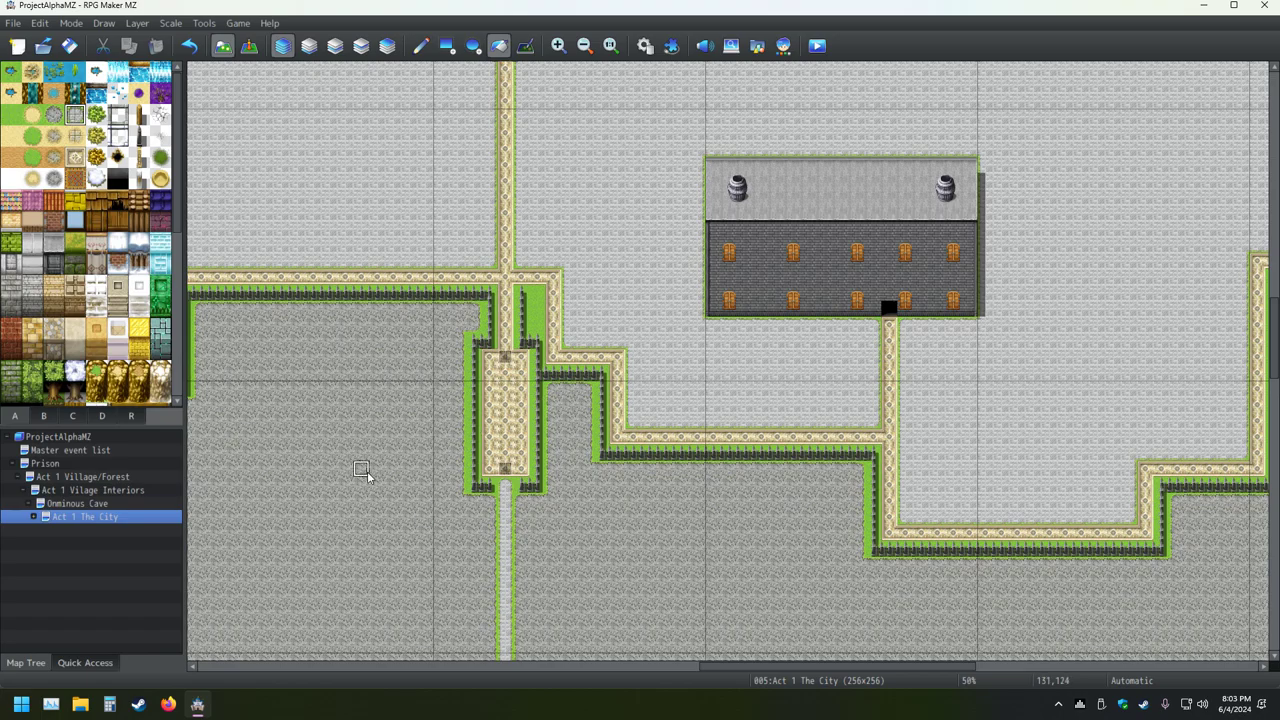
middle_drag(370, 471, 434, 598)
ctrl+scroll(440, 585, down, 3)
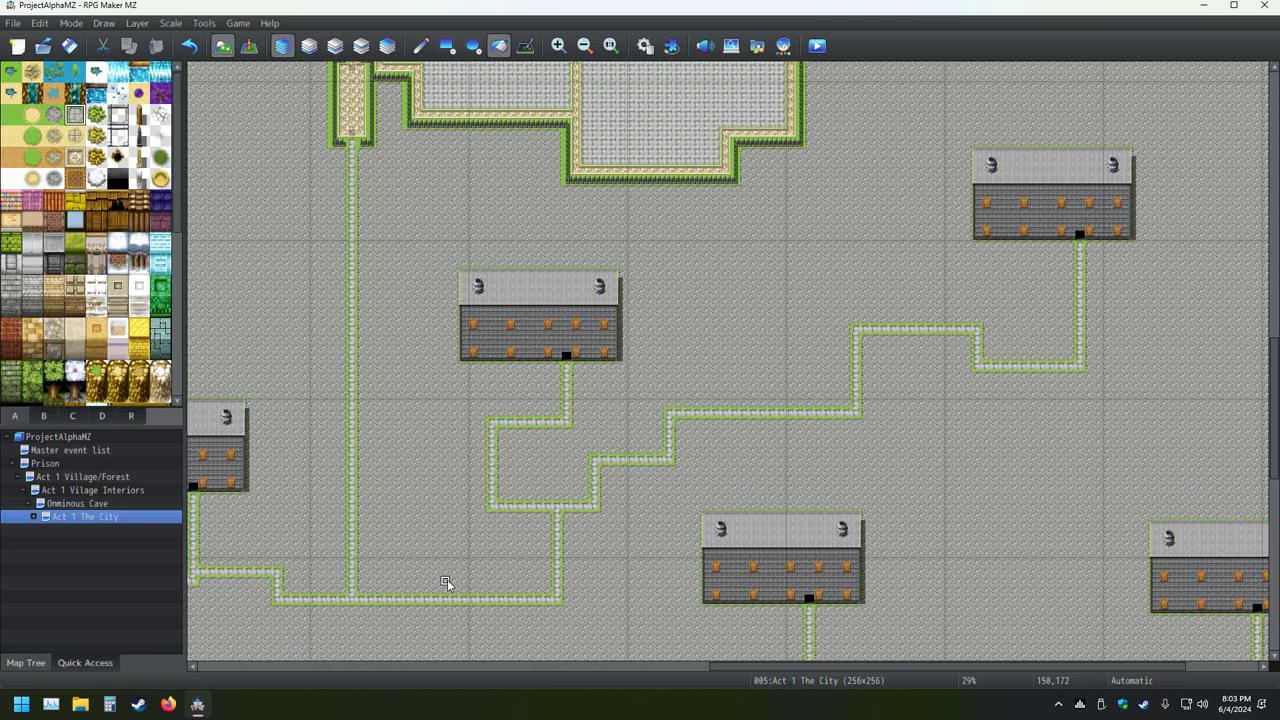
ctrl+scroll(497, 566, down, 1)
middle_drag(574, 523, 523, 634)
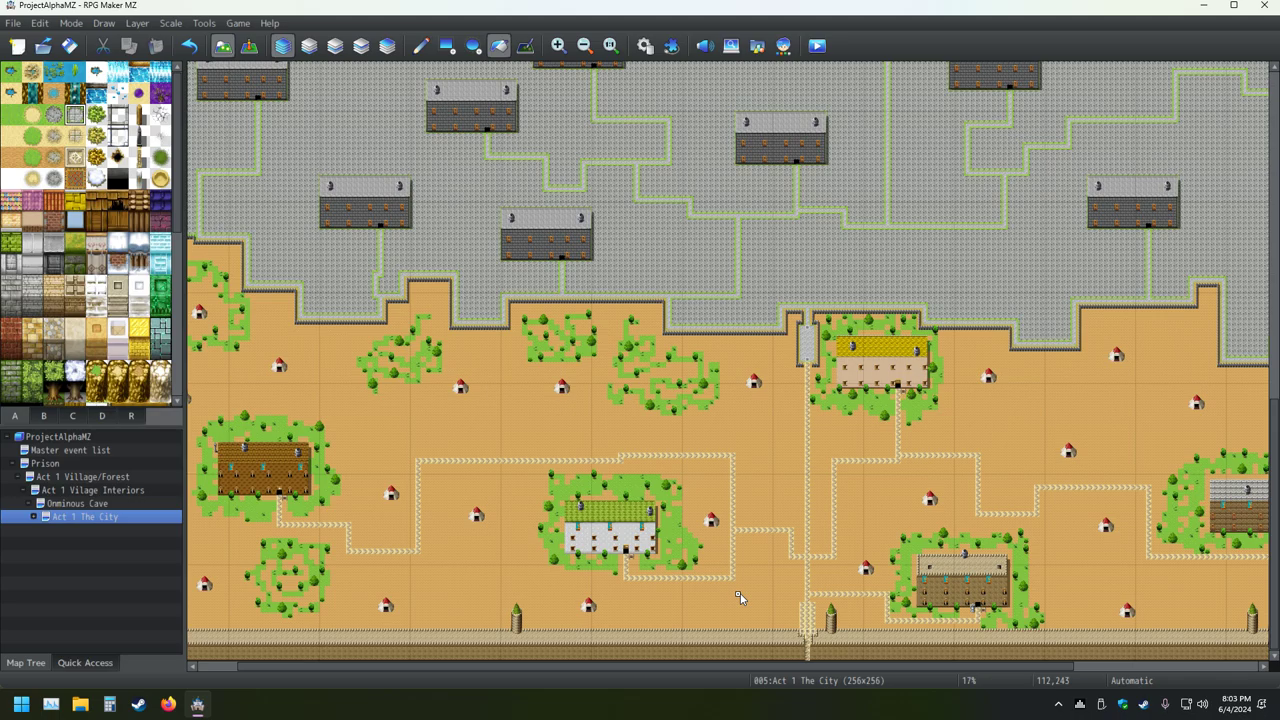
Compare the rough stone ground of the southern city with the light cobblestone ground north of the fence
scroll(738, 598, up, 10)
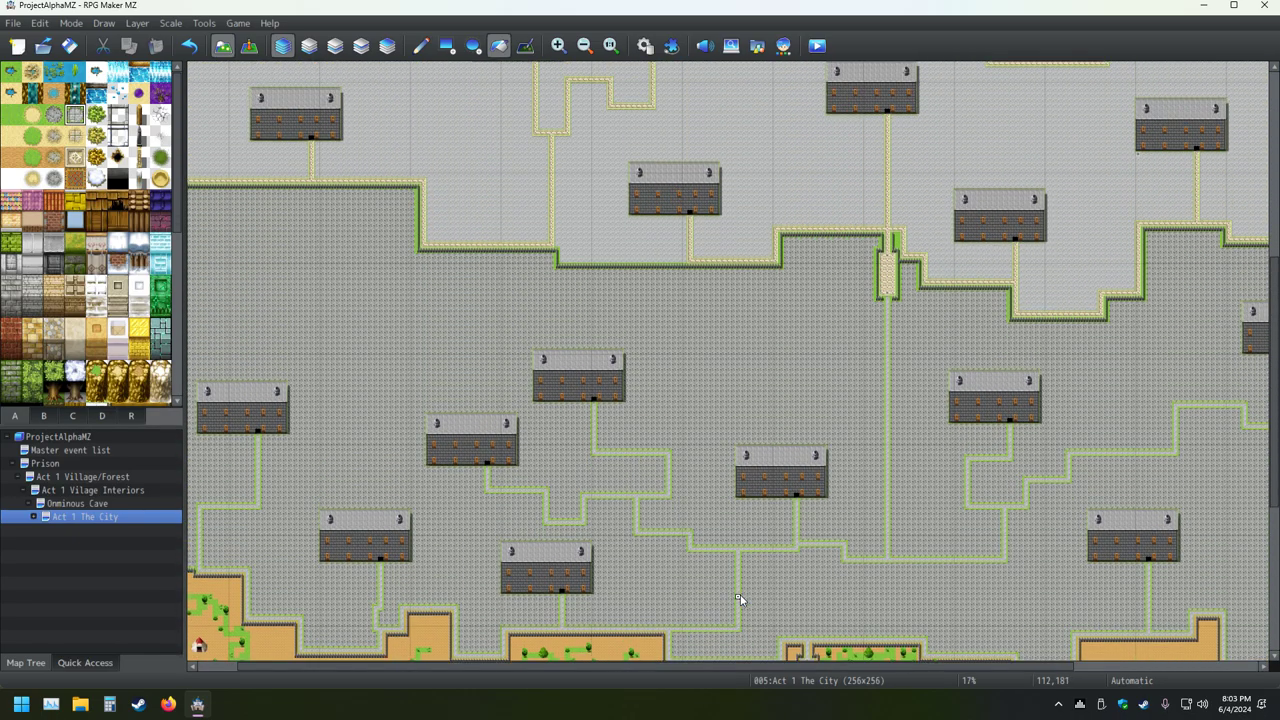
scroll(738, 598, down, 5)
ctrl+scroll(669, 455, up, 3)
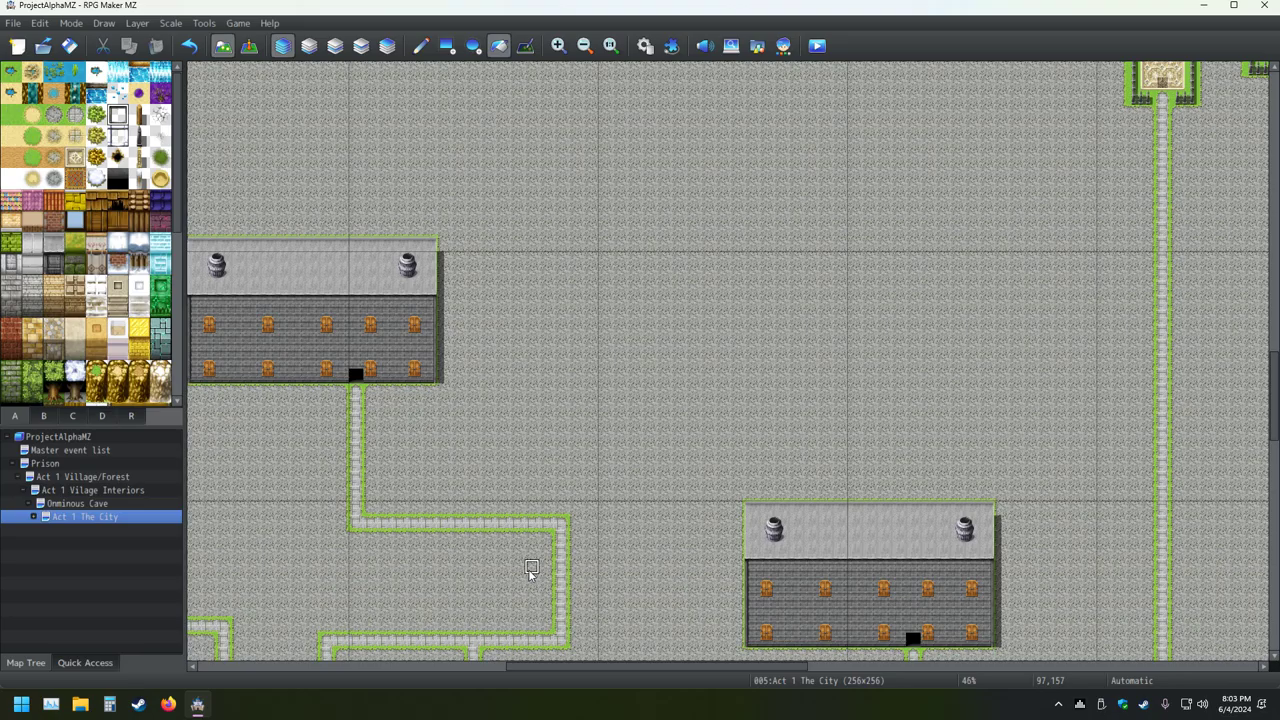
ctrl+scroll(660, 494, up, 2)
ctrl+scroll(660, 494, down, 2)
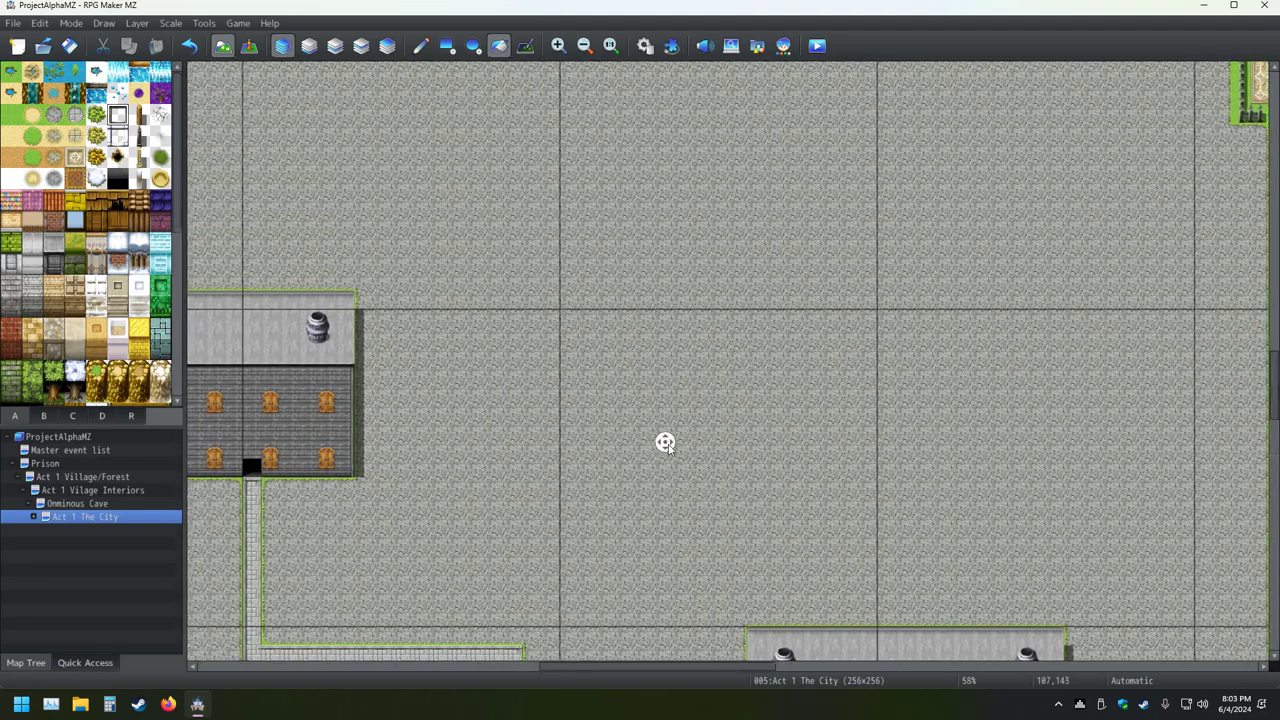
middle_drag(668, 444, 717, 348)
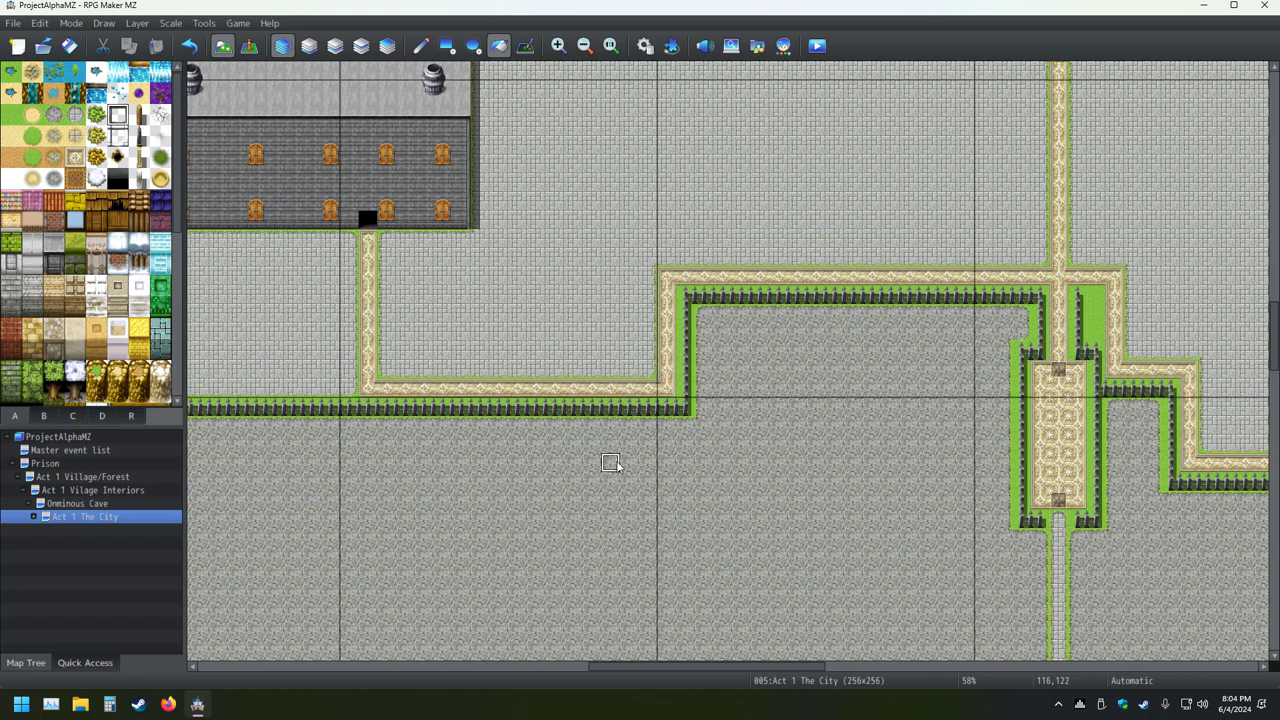
scroll(612, 465, down, 5)
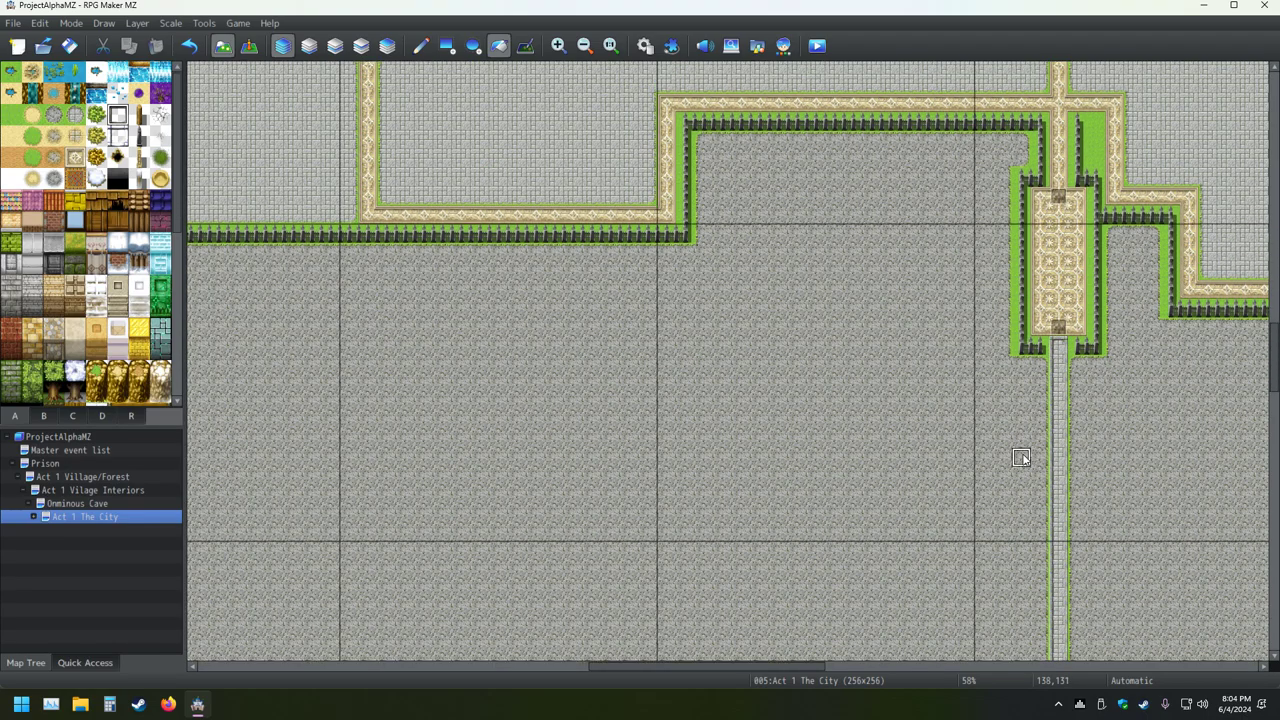
scroll(812, 455, up, 2)
scroll(812, 455, up, 3)
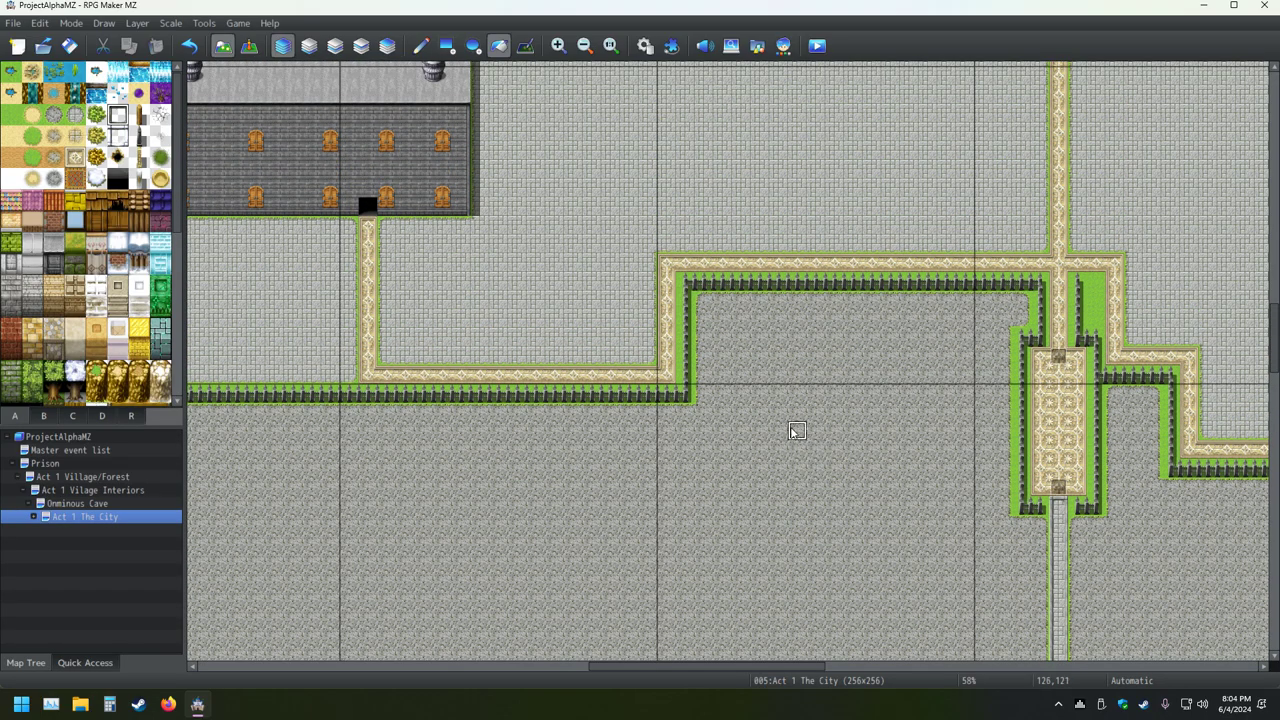
Try refilling the beige path along the fence with the light paving tile, and reopen the Act 1 The City map
ctrl+scroll(789, 434, up, 3)
click(576, 349)
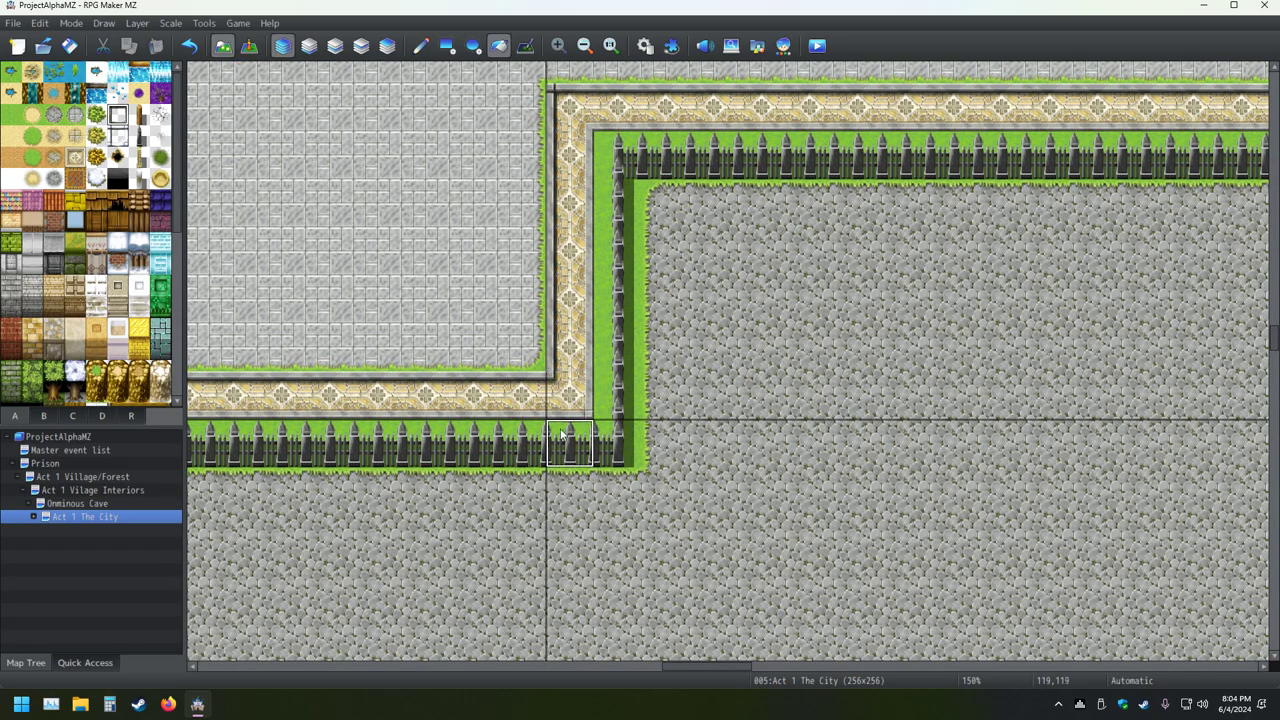
key(ctrl+z)
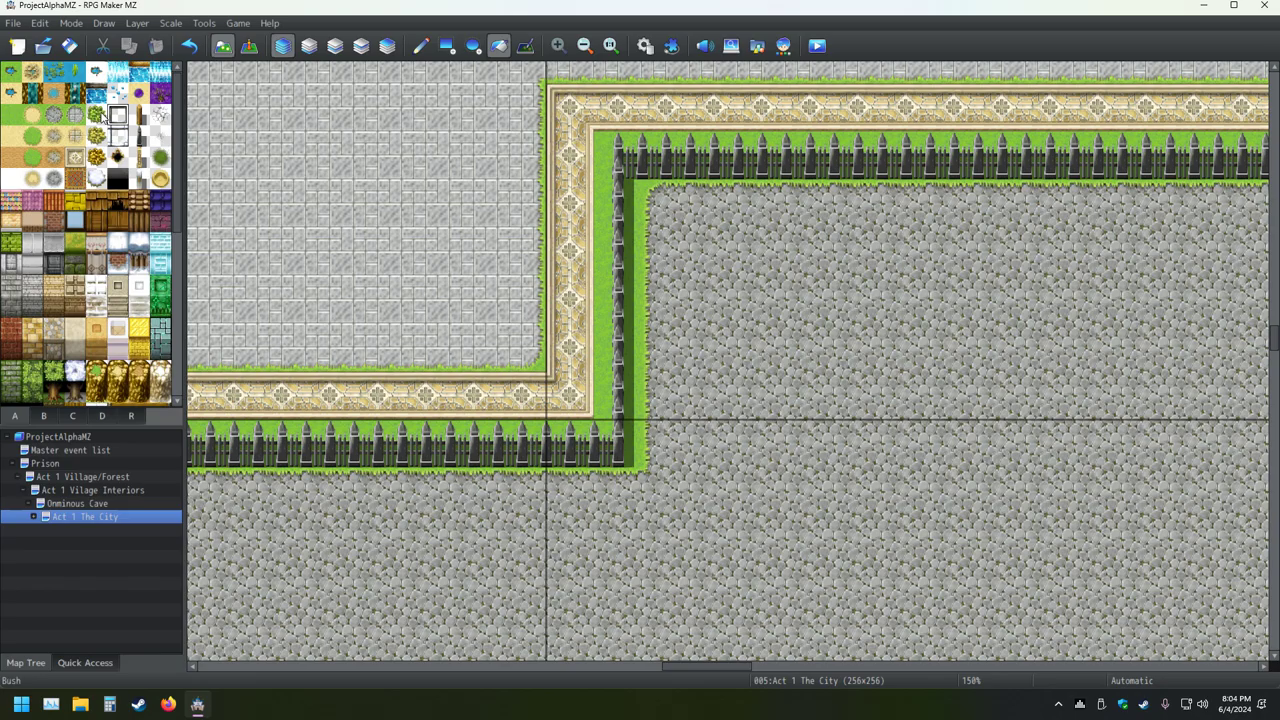
click(62, 503)
click(64, 517)
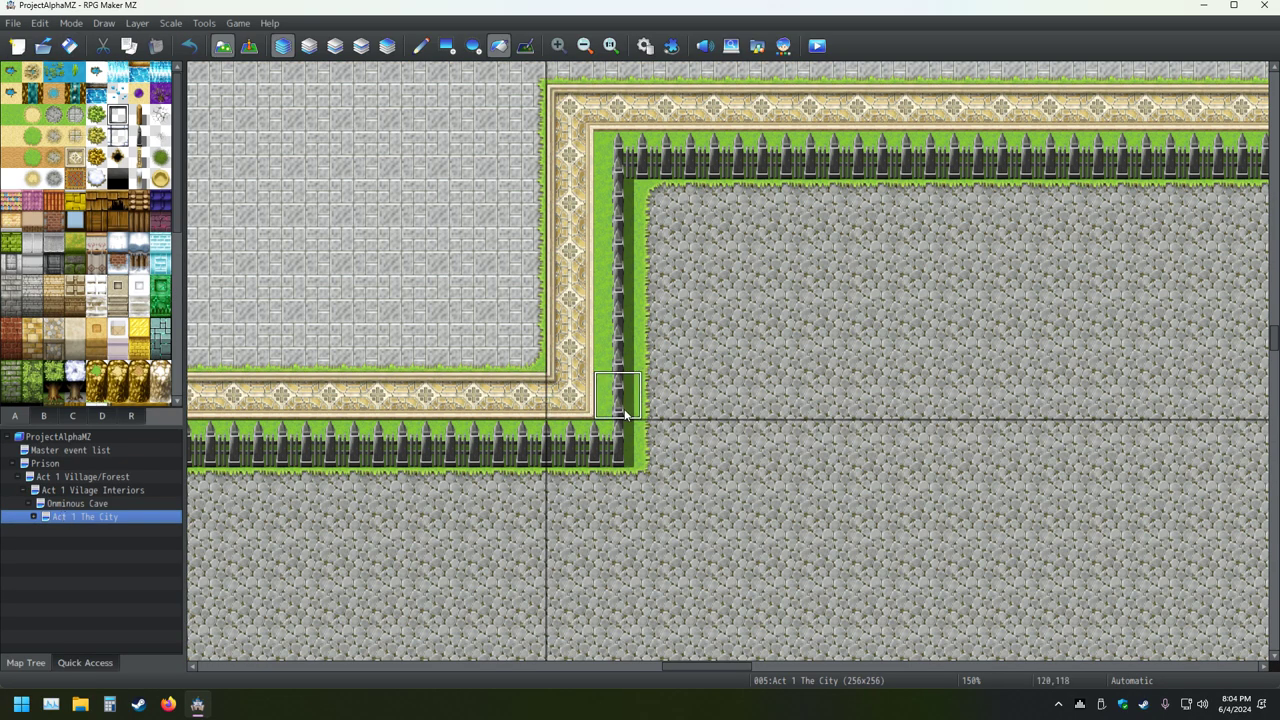
Examine the southern city from west to east, checking the house paths and the grass strip along the fence
ctrl+scroll(622, 417, down, 2)
scroll(628, 416, down, 5)
middle_click(719, 409)
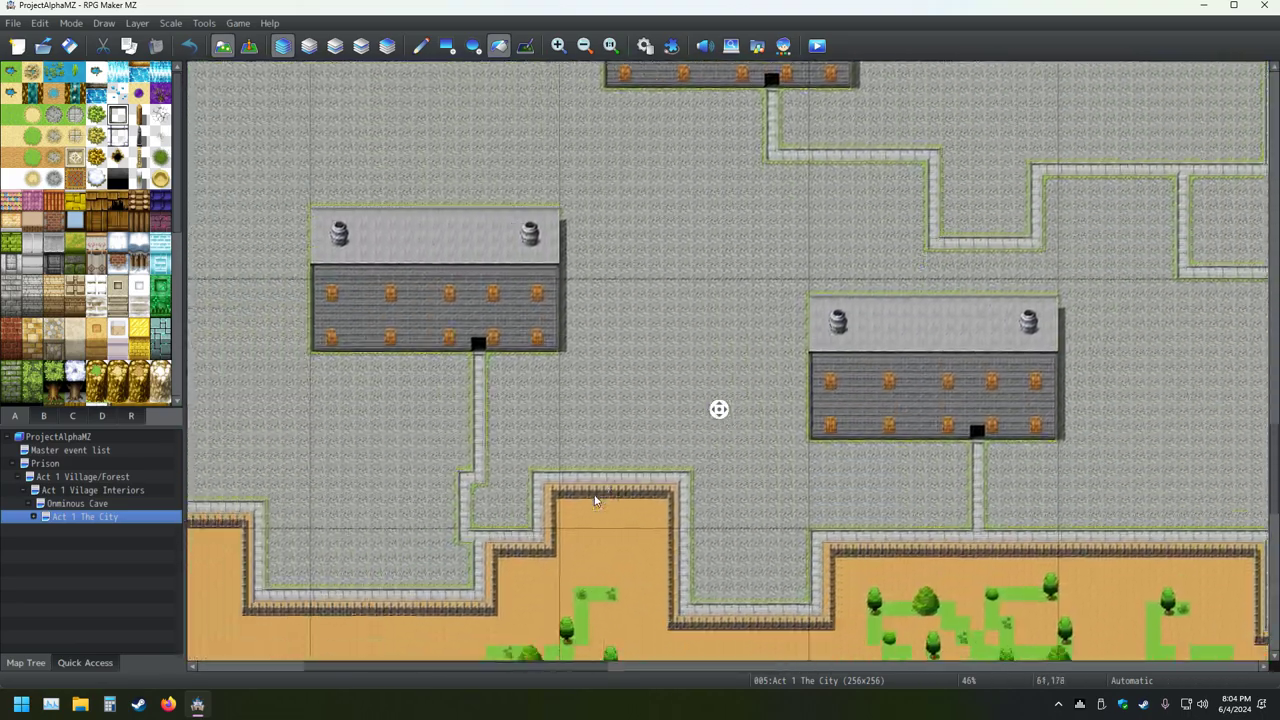
middle_click(606, 473)
middle_click(730, 488)
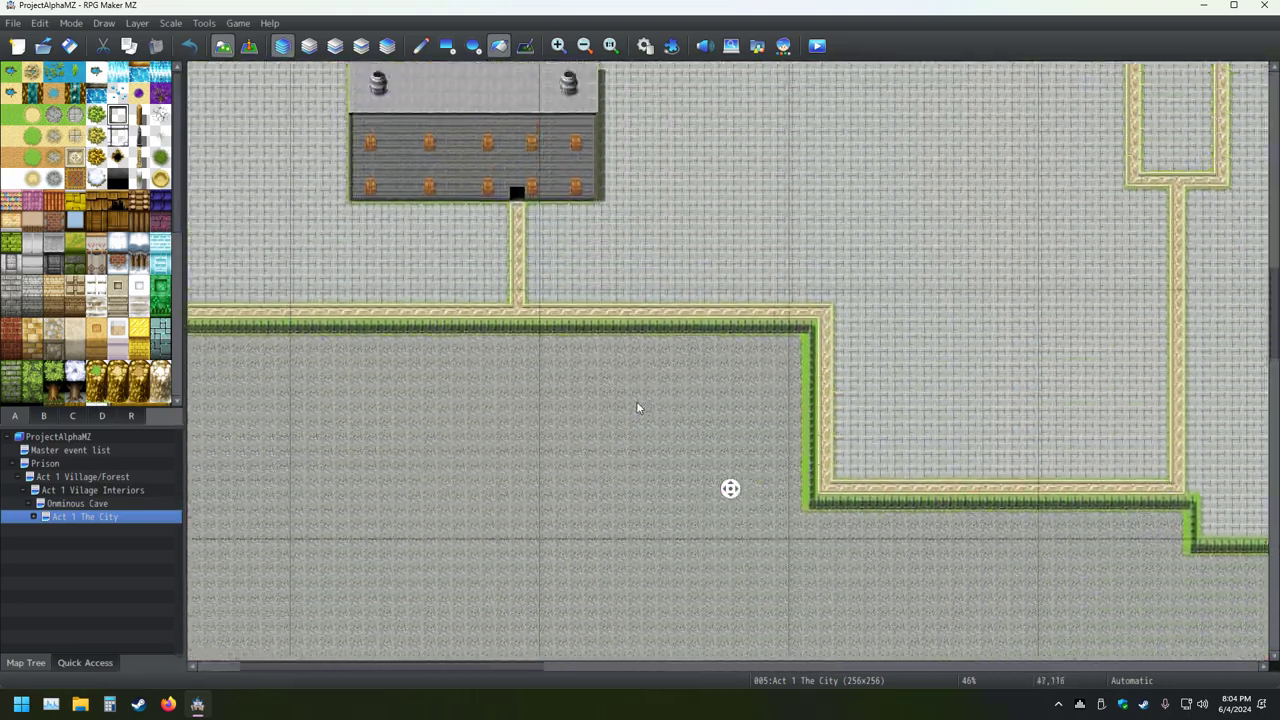
middle_click(637, 407)
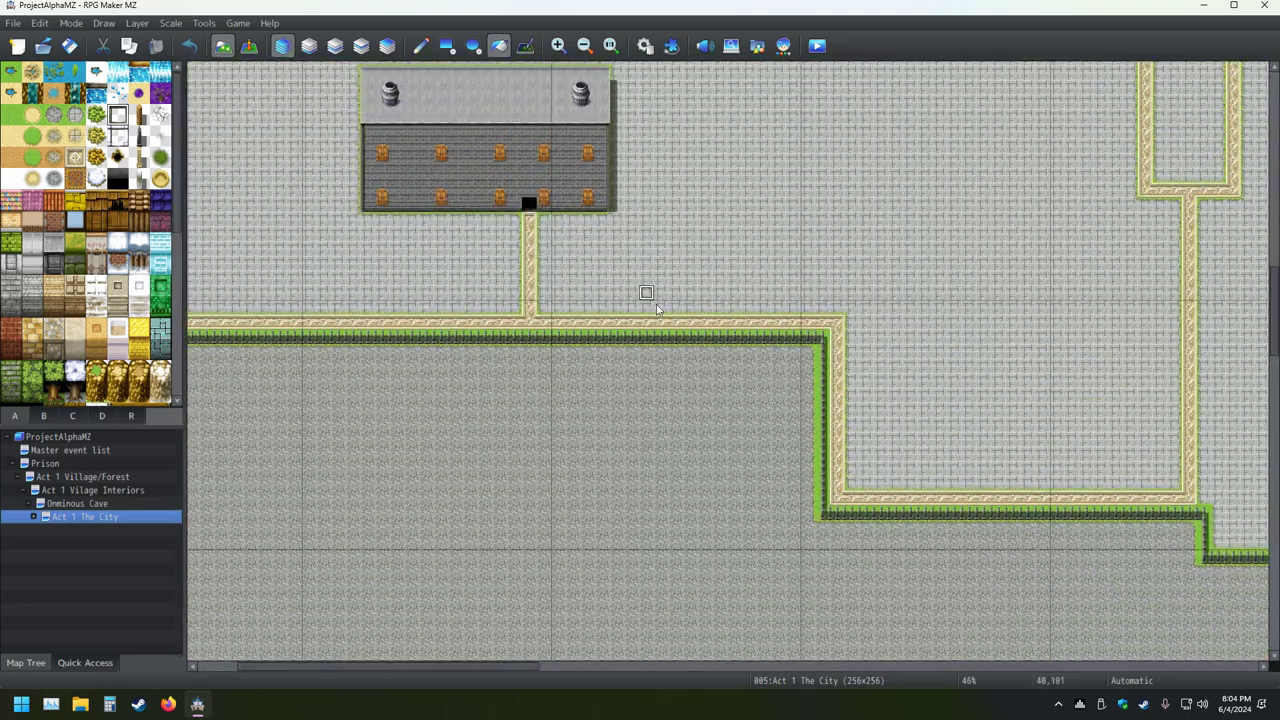
middle_click(627, 408)
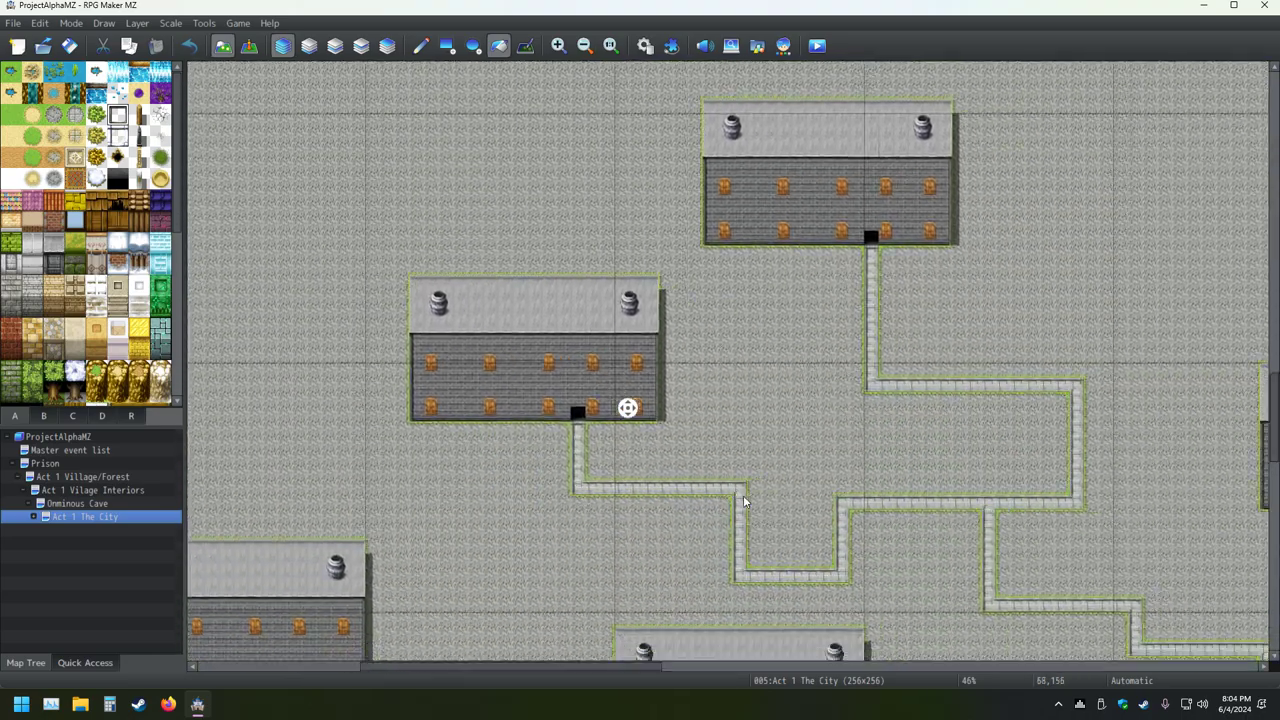
middle_click(790, 477)
middle_click(822, 435)
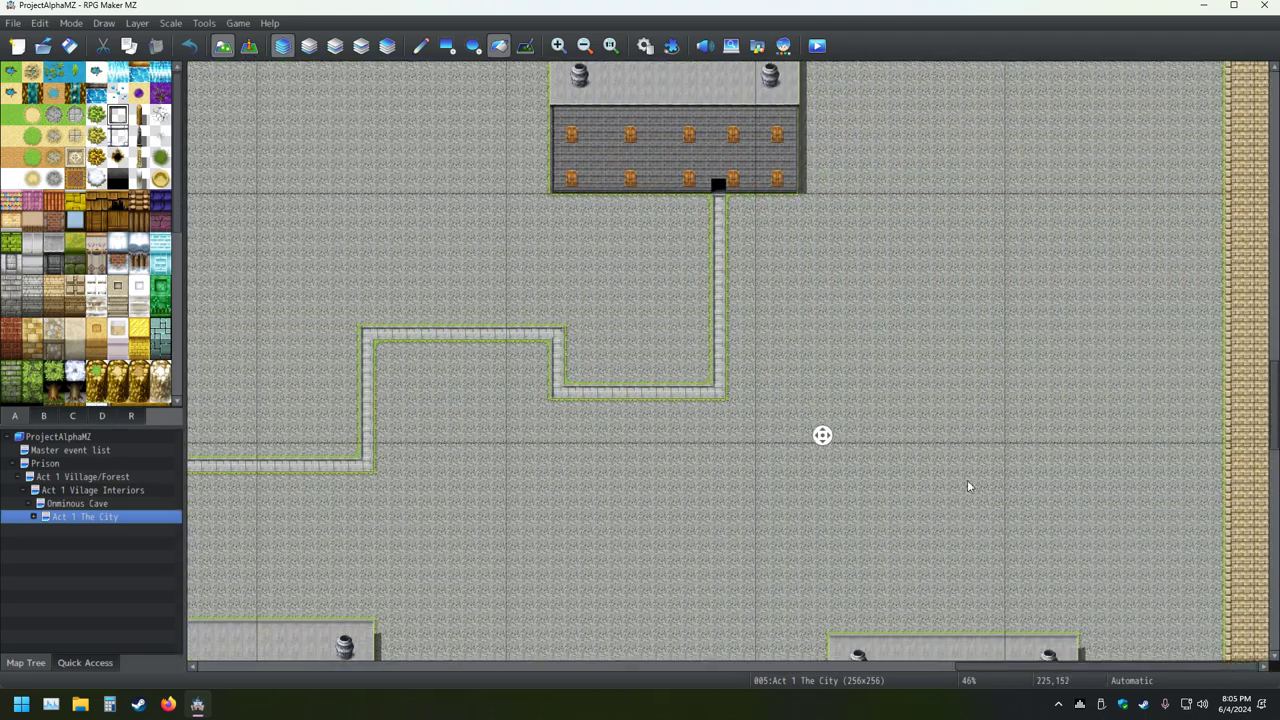
Review the whole city map from the northern wall to the sandy southern district at a small scale
ctrl+scroll(900, 482, down, 3)
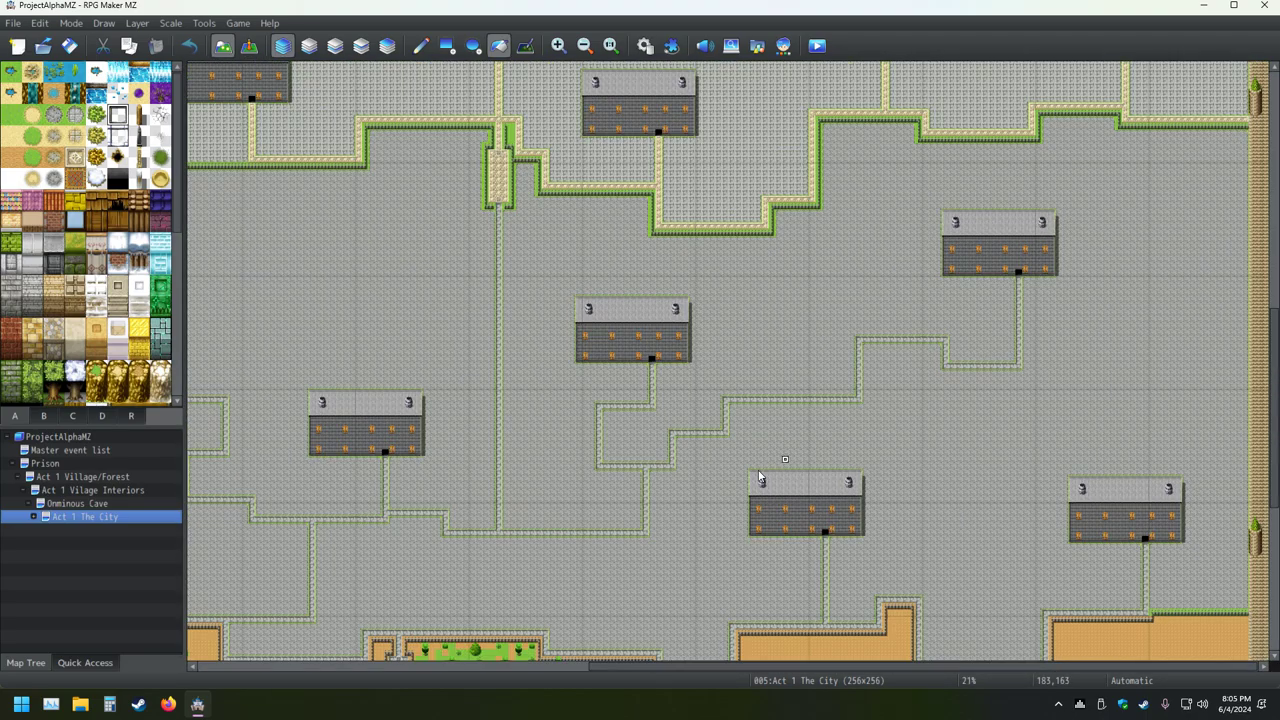
ctrl+scroll(758, 478, down, 2)
scroll(758, 470, up, 3)
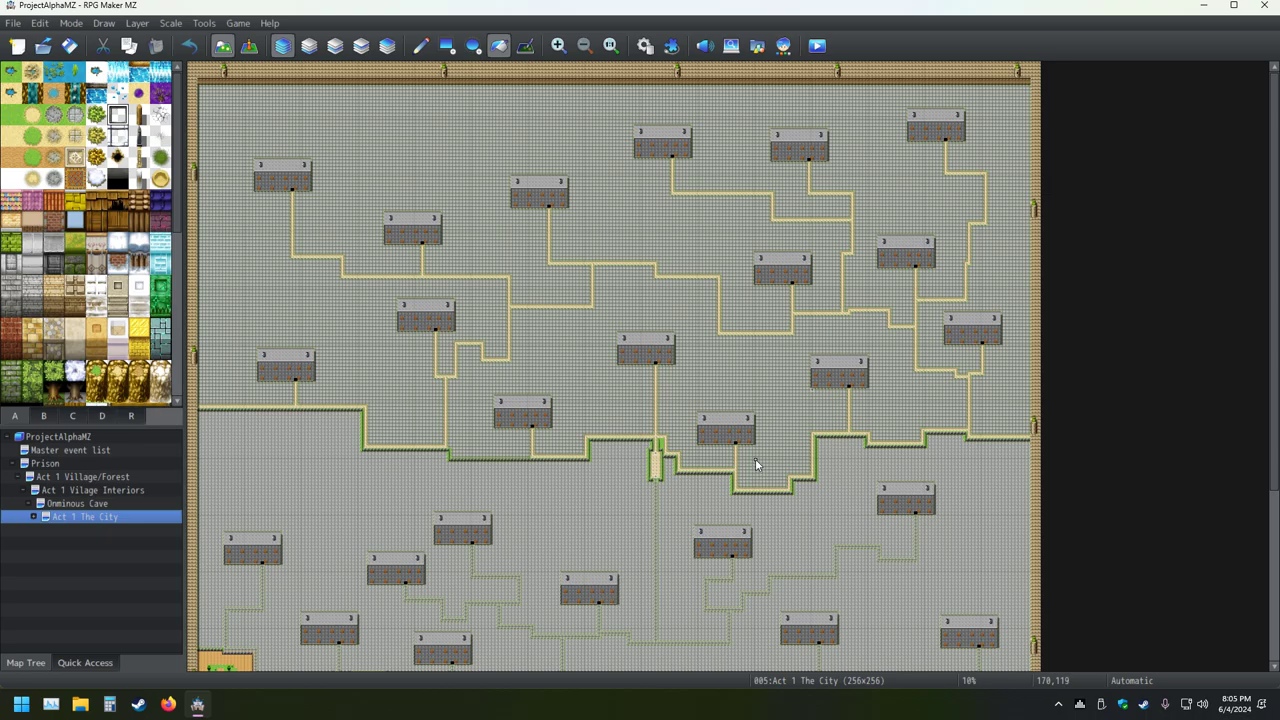
scroll(755, 456, down, 4)
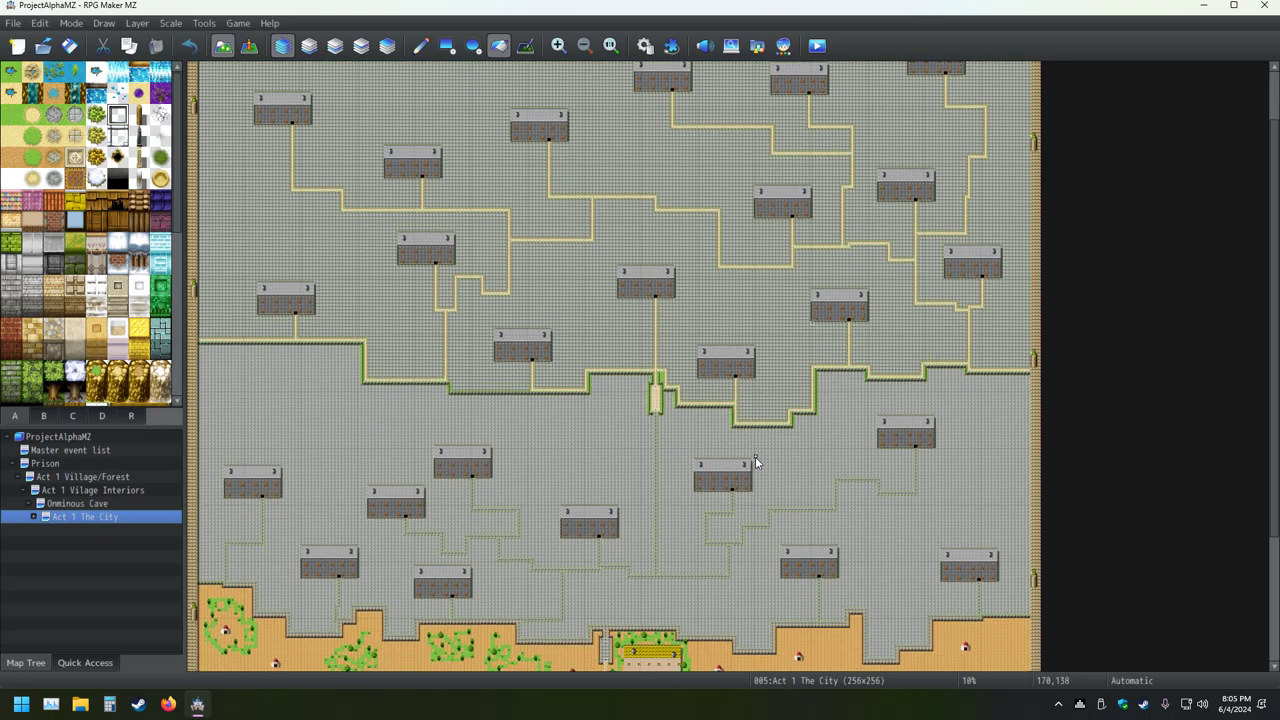
scroll(755, 461, down, 3)
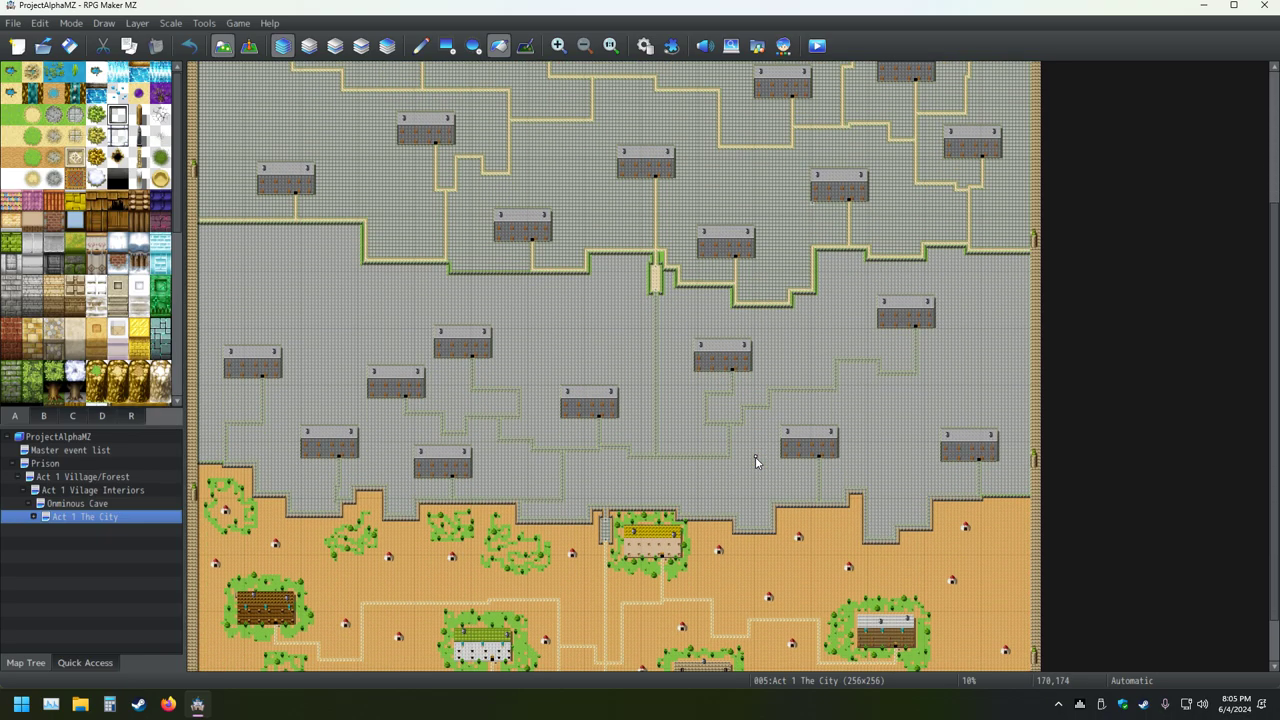
scroll(755, 456, down, 2)
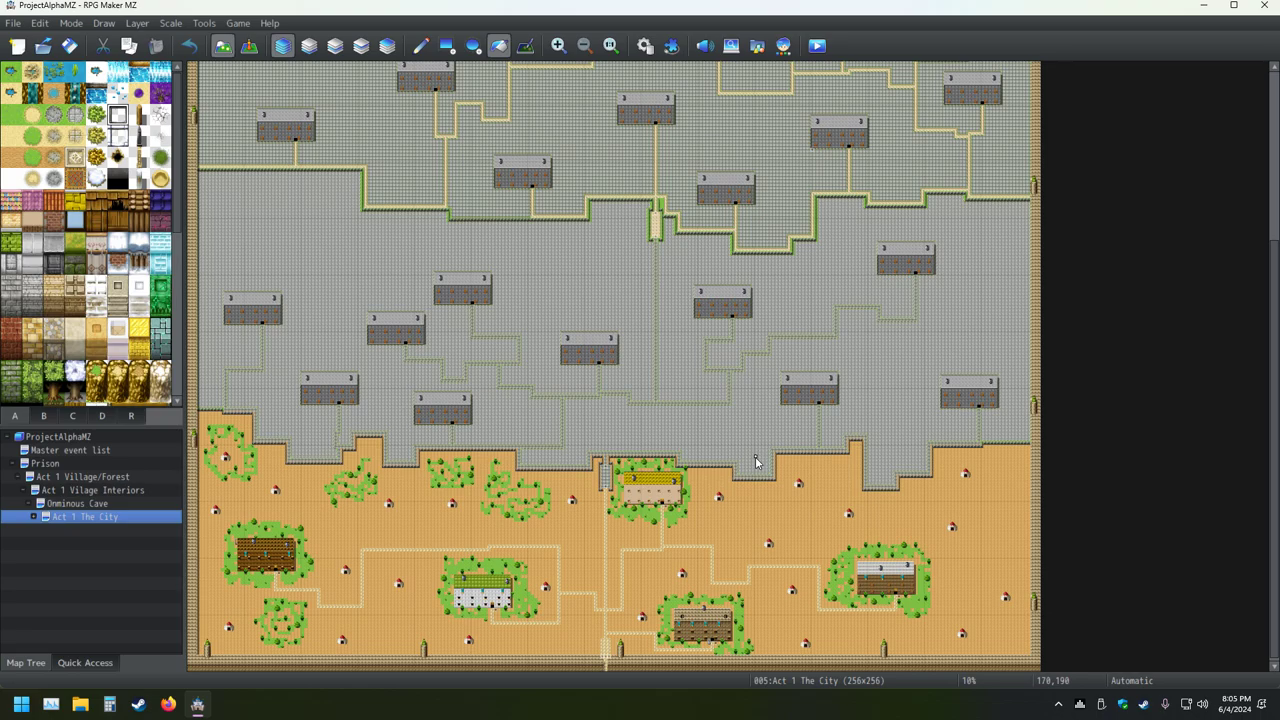
scroll(756, 457, down, 1)
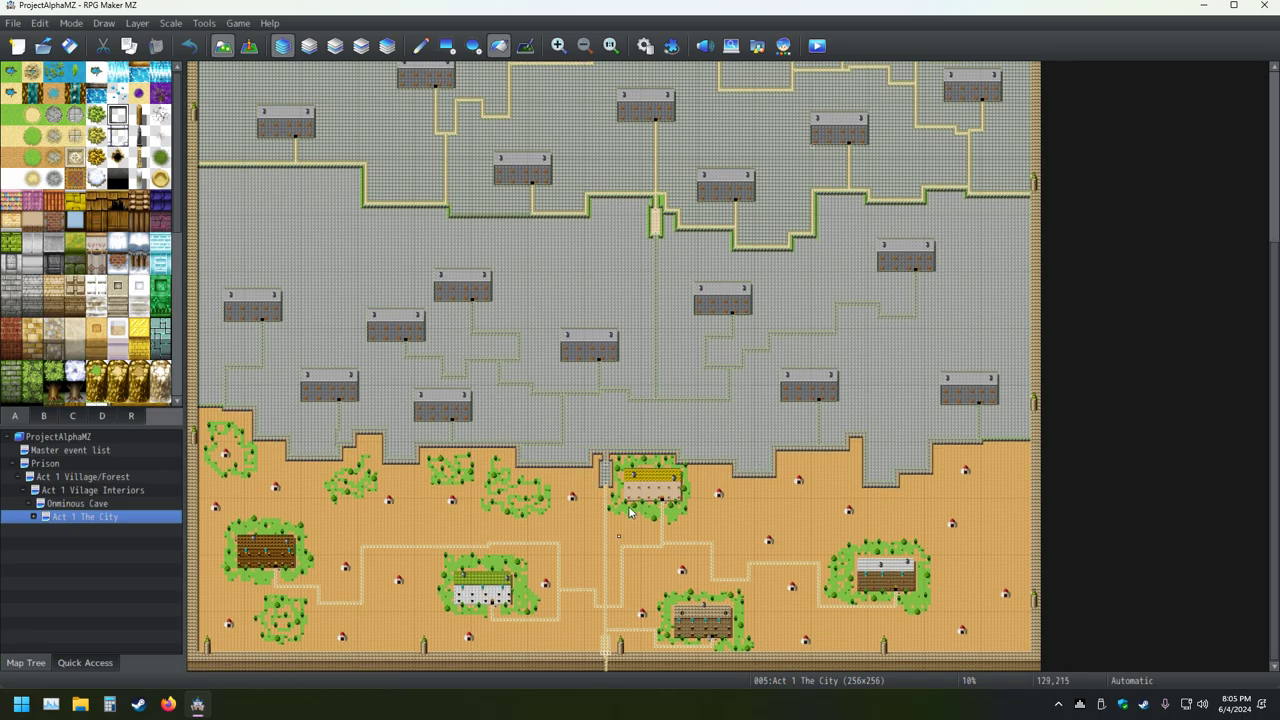
Fill the stone path network of the sandy southern district with the light sand road tile from the grass row
ctrl+scroll(629, 507, up, 3)
scroll(668, 482, down, 2)
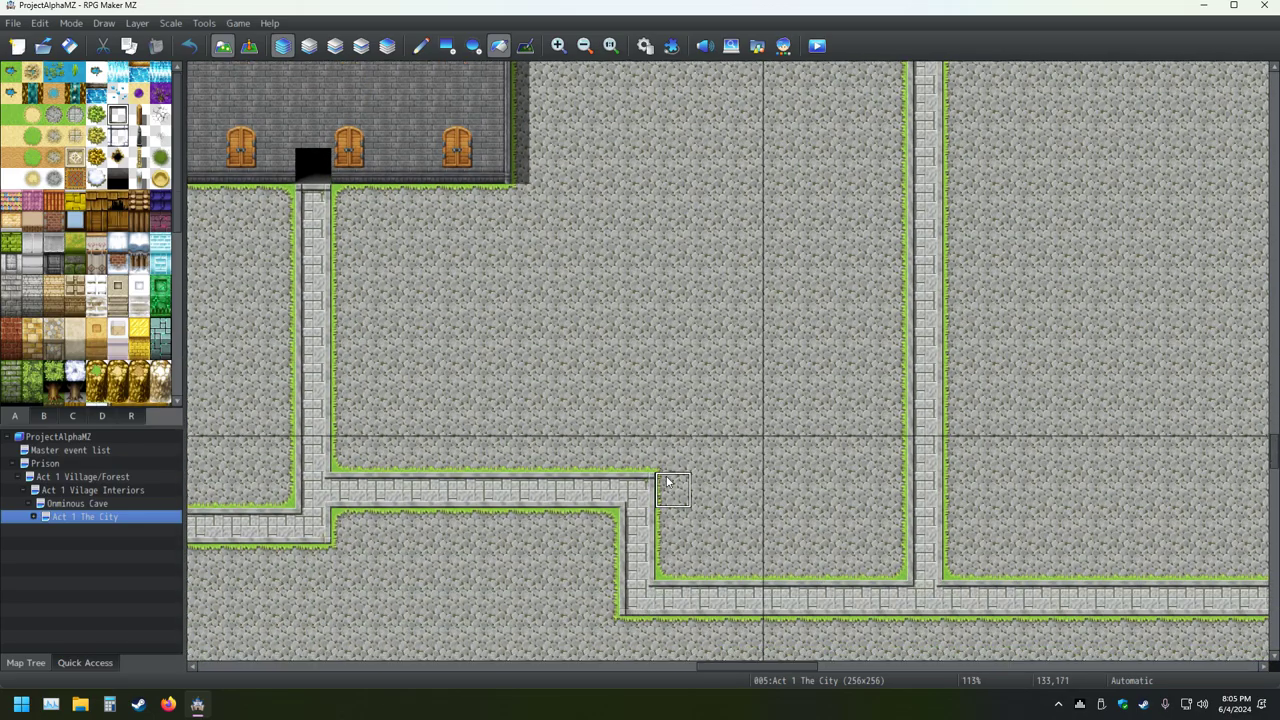
middle_click(668, 477)
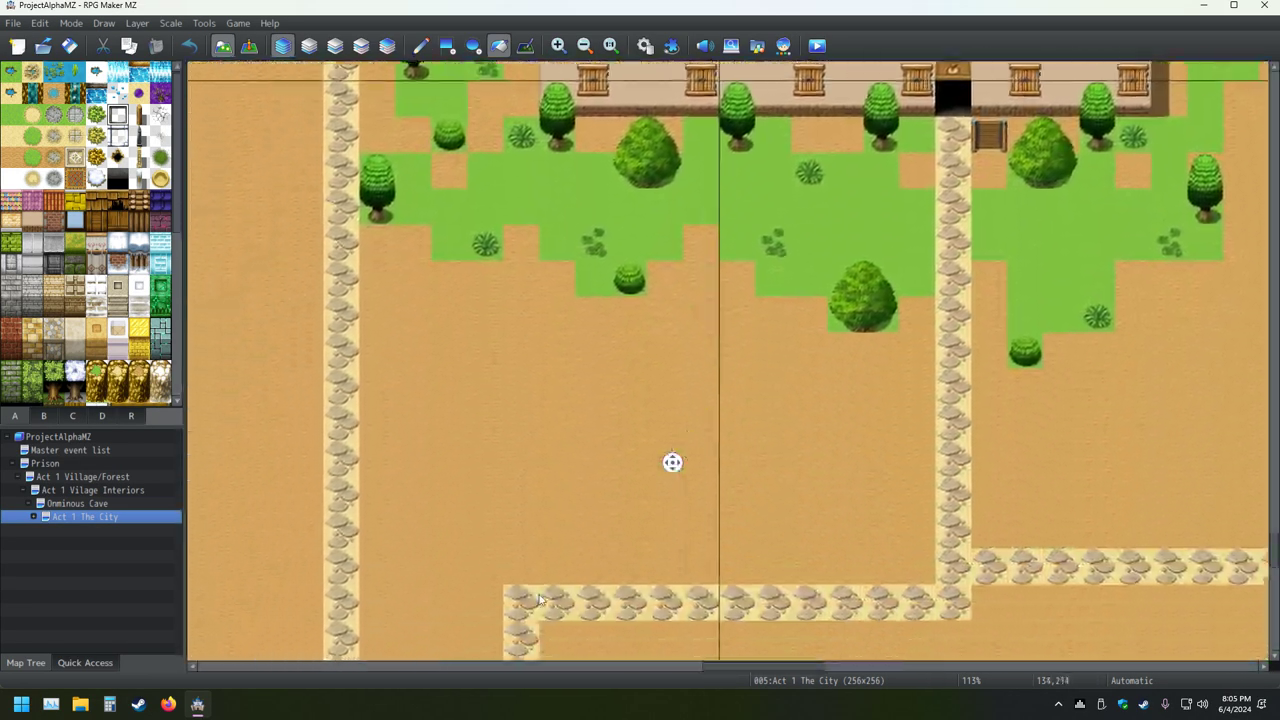
middle_click(427, 508)
click(32, 114)
click(605, 353)
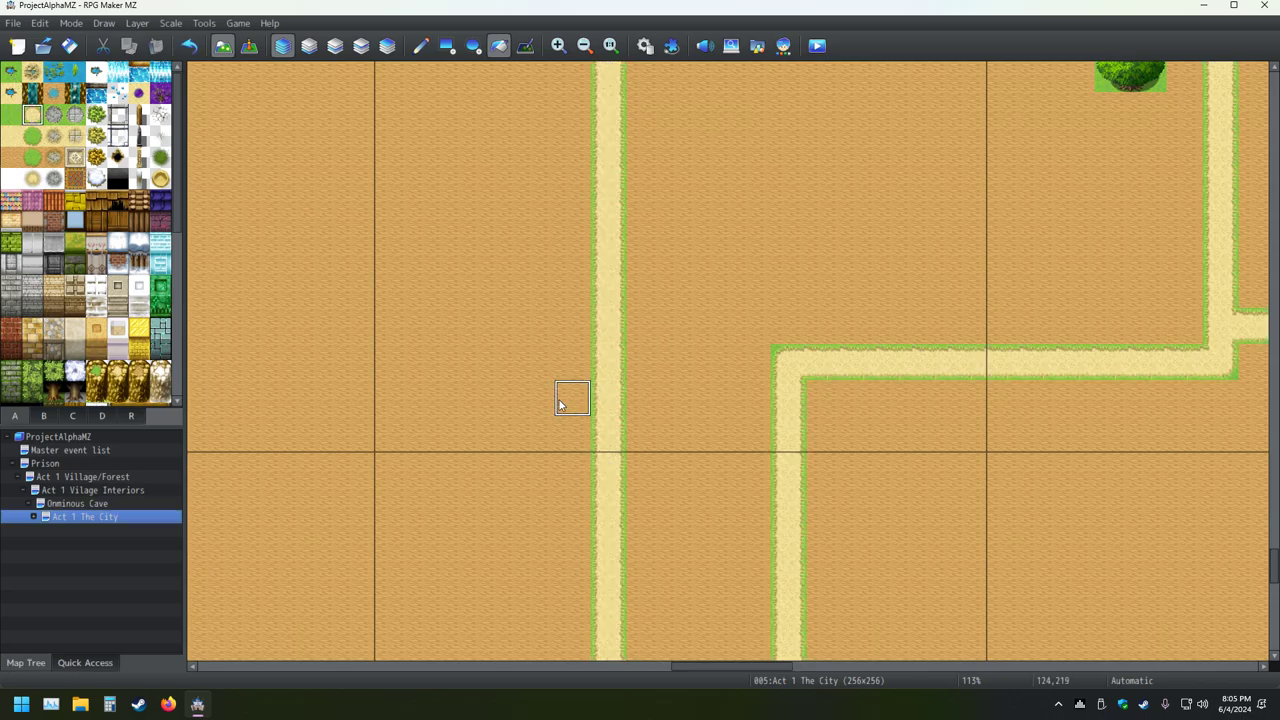
Fill the sand paths of the southern district with the stepping stone tile from tileset B and reopen the Act 1 The City map
scroll(115, 325, down, 1)
scroll(115, 330, down, 1)
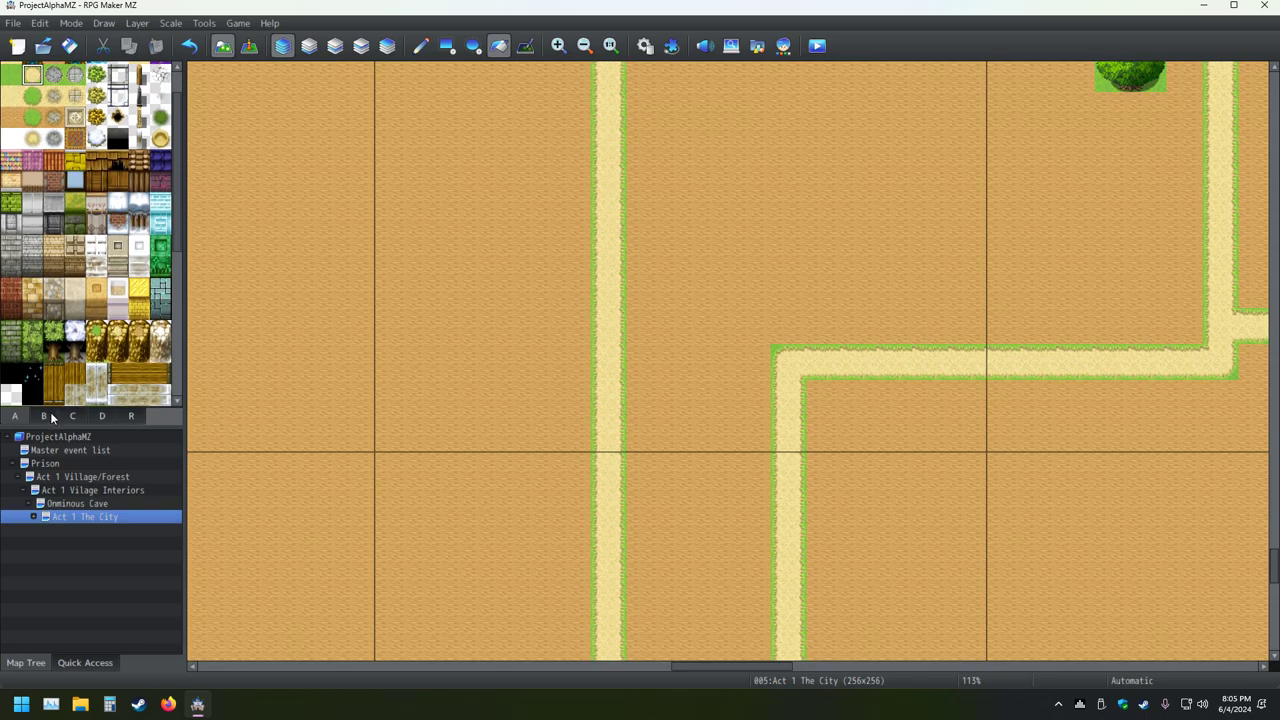
click(44, 416)
scroll(82, 340, down, 1)
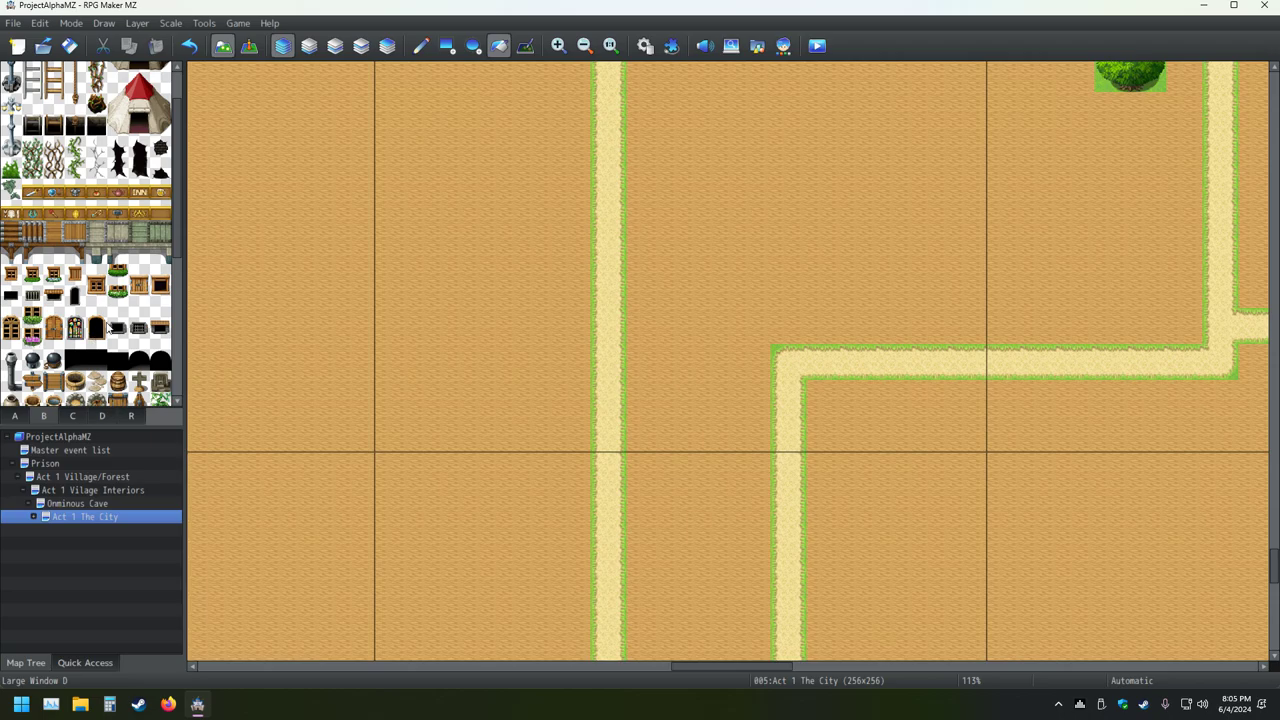
scroll(108, 328, down, 2)
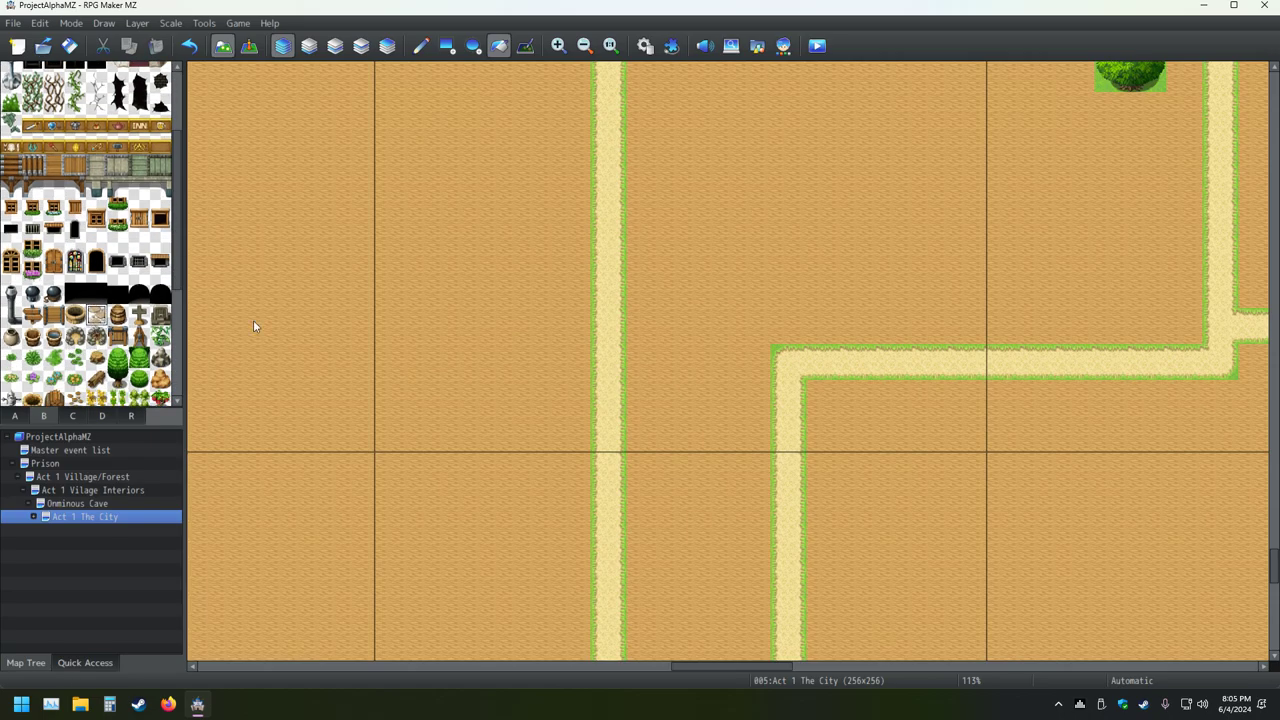
click(608, 394)
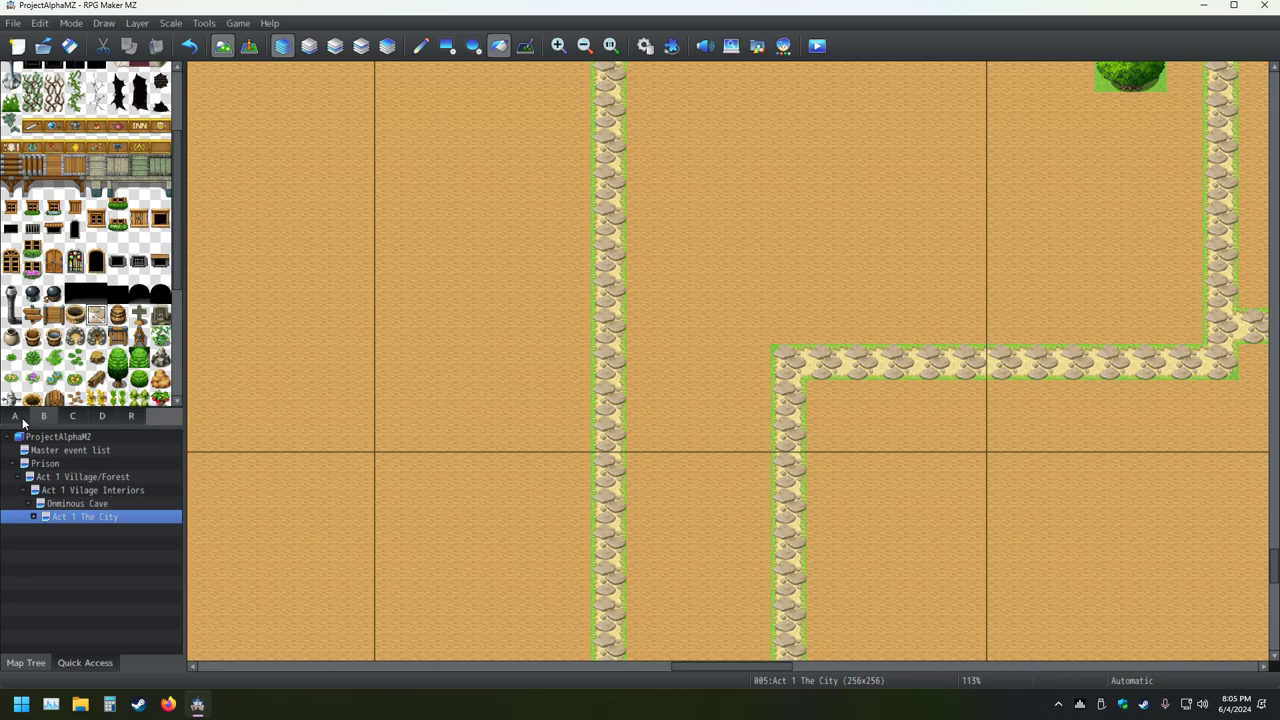
click(58, 504)
click(58, 516)
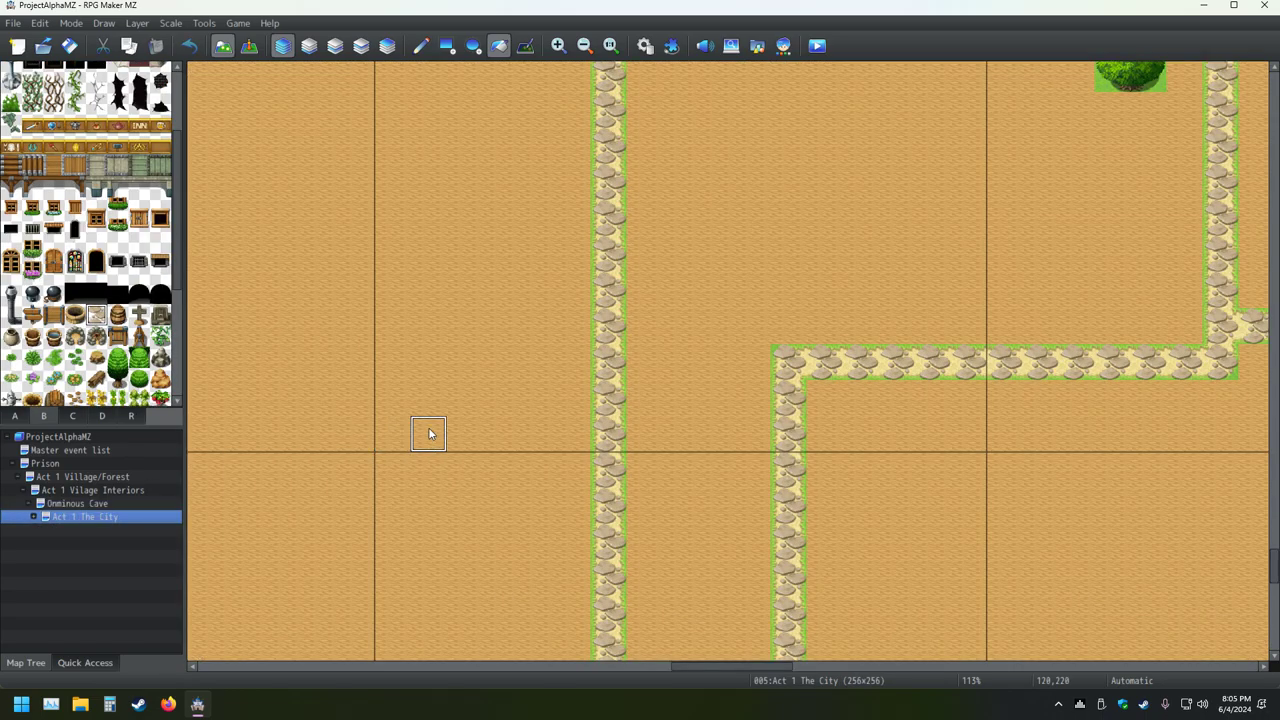
Create a new event on the open sand south of the middle gate and start a Comment command in it
ctrl+scroll(510, 408, down, 2)
ctrl+scroll(512, 405, down, 5)
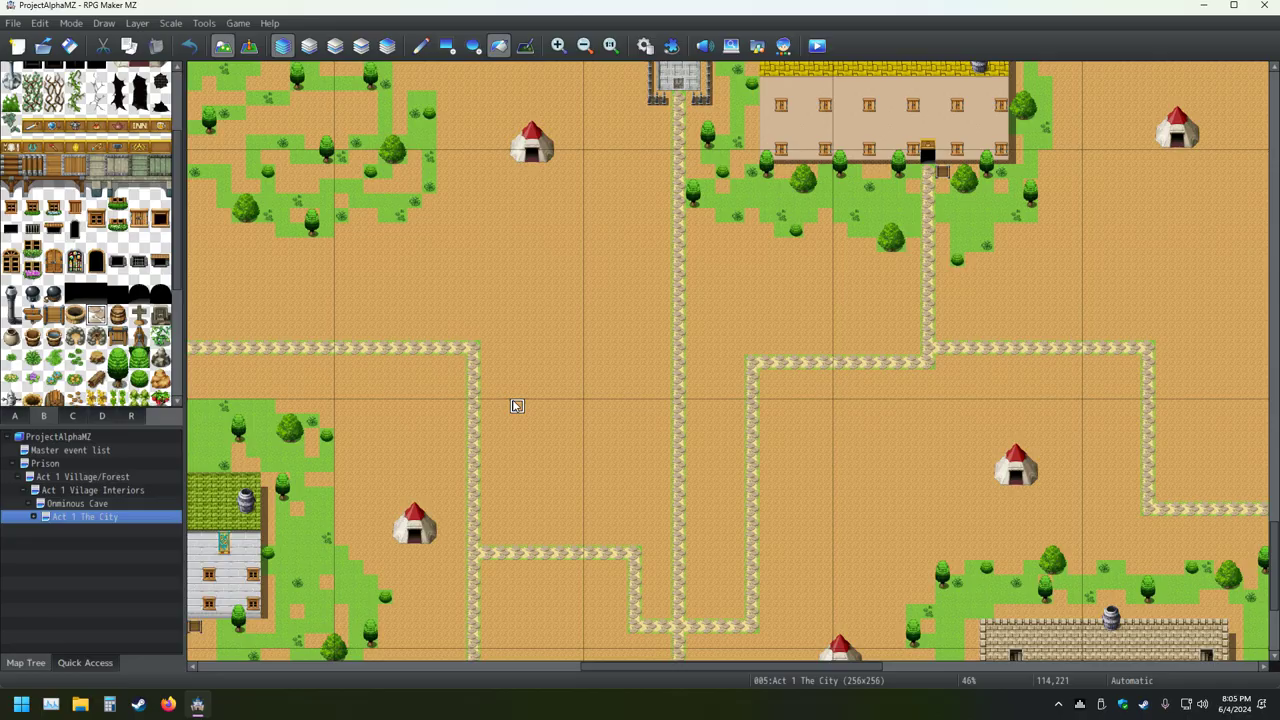
scroll(633, 373, up, 3)
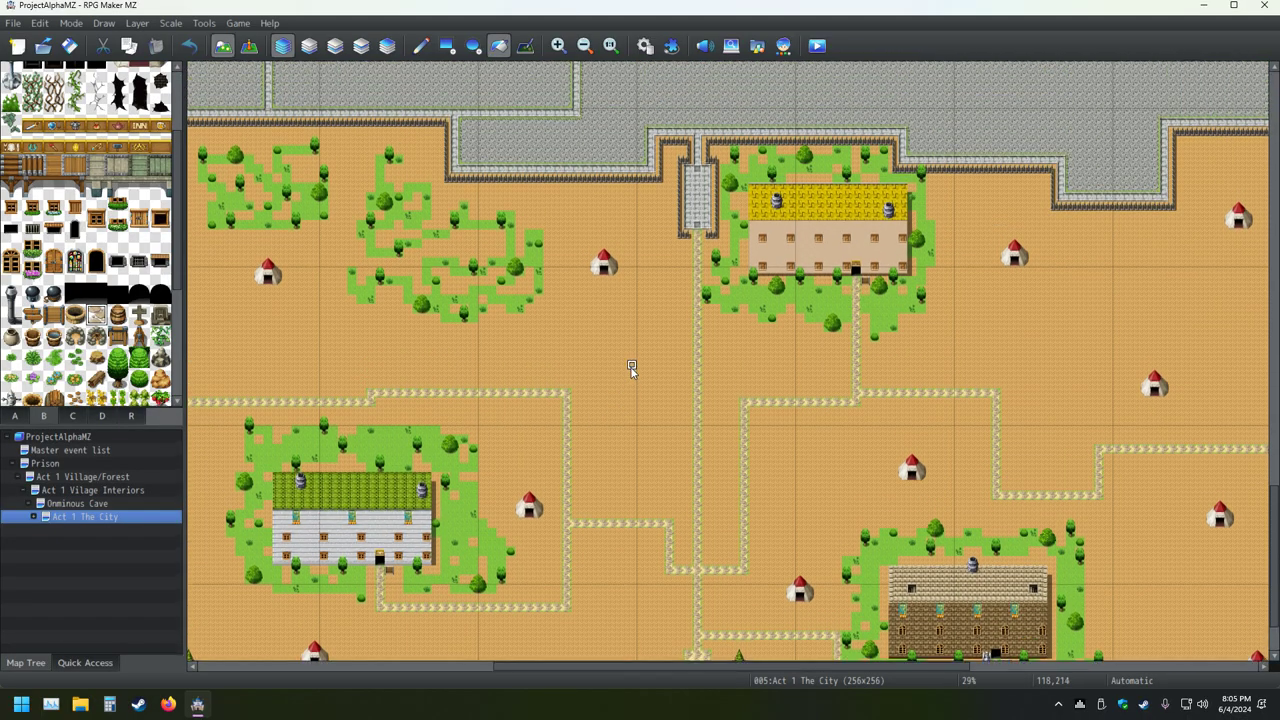
click(249, 45)
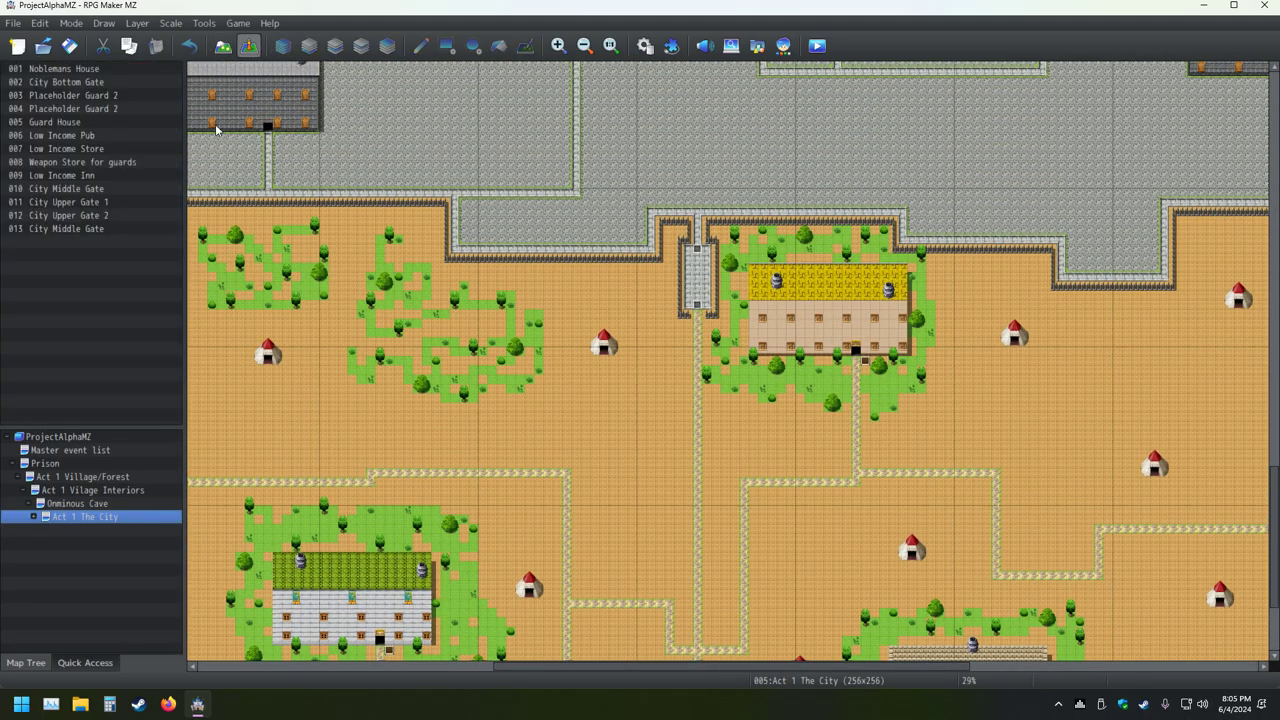
double_click(615, 448)
click(584, 206)
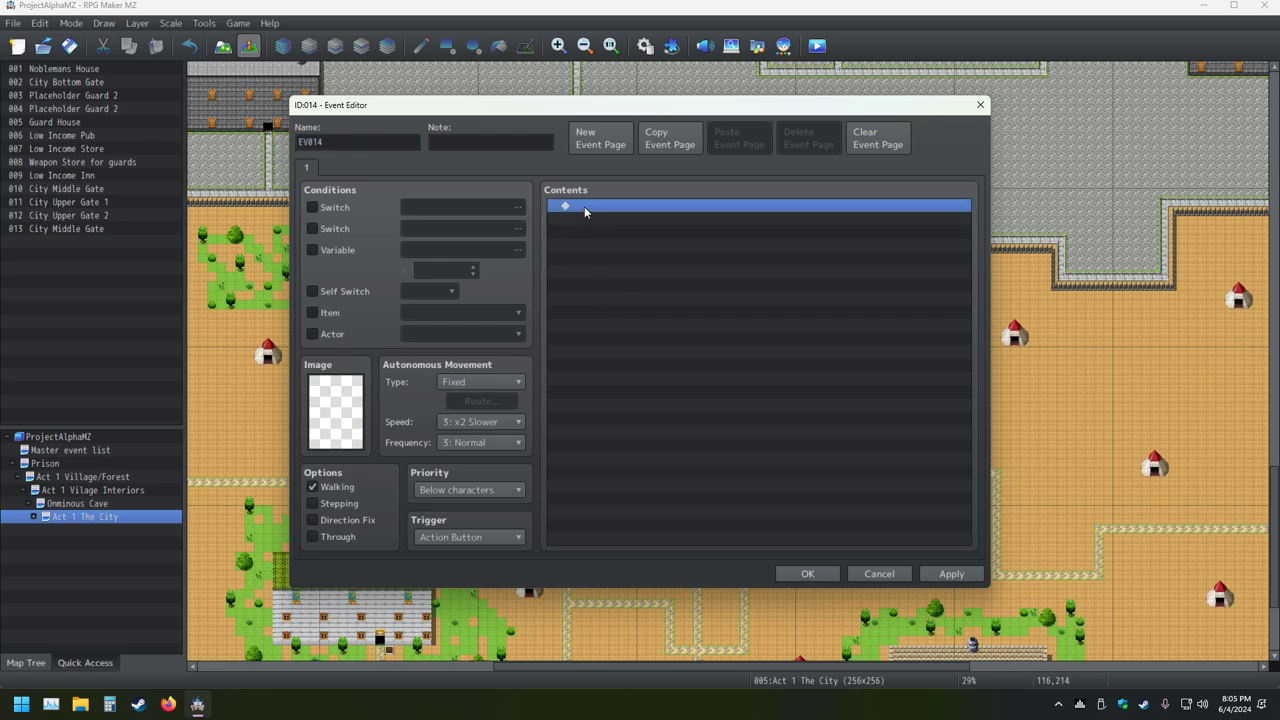
double_click(606, 214)
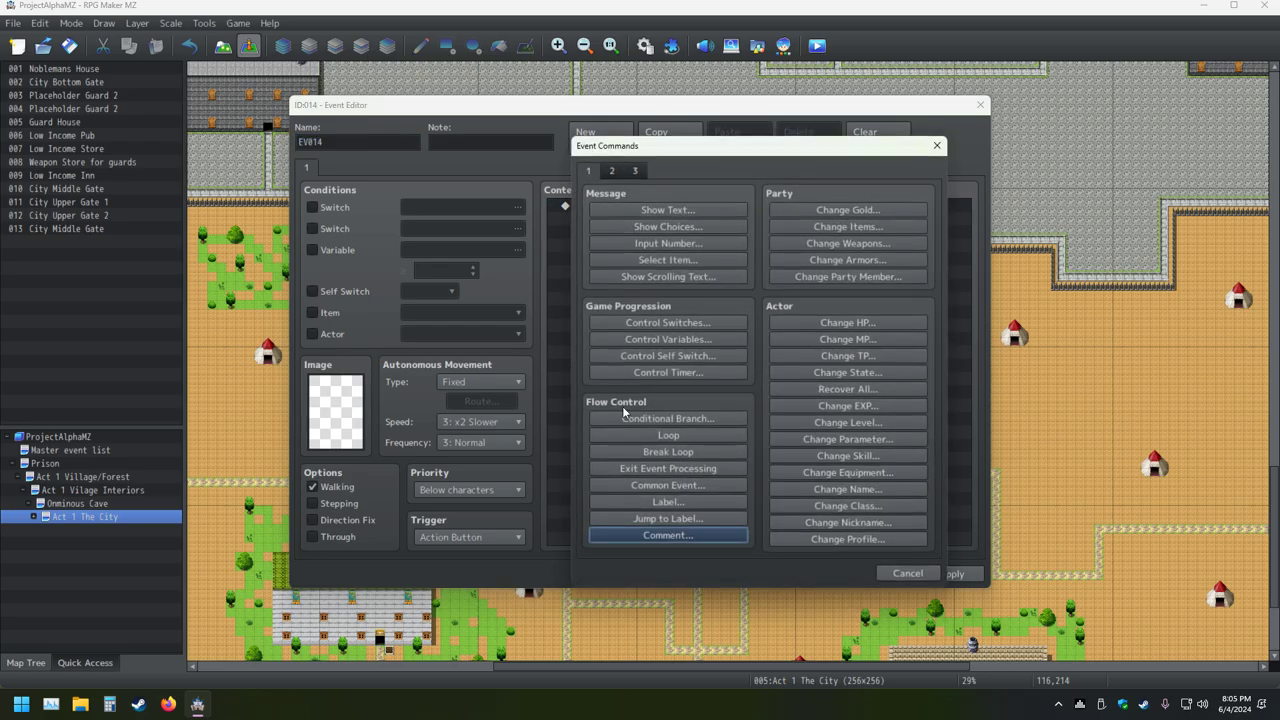
click(644, 534)
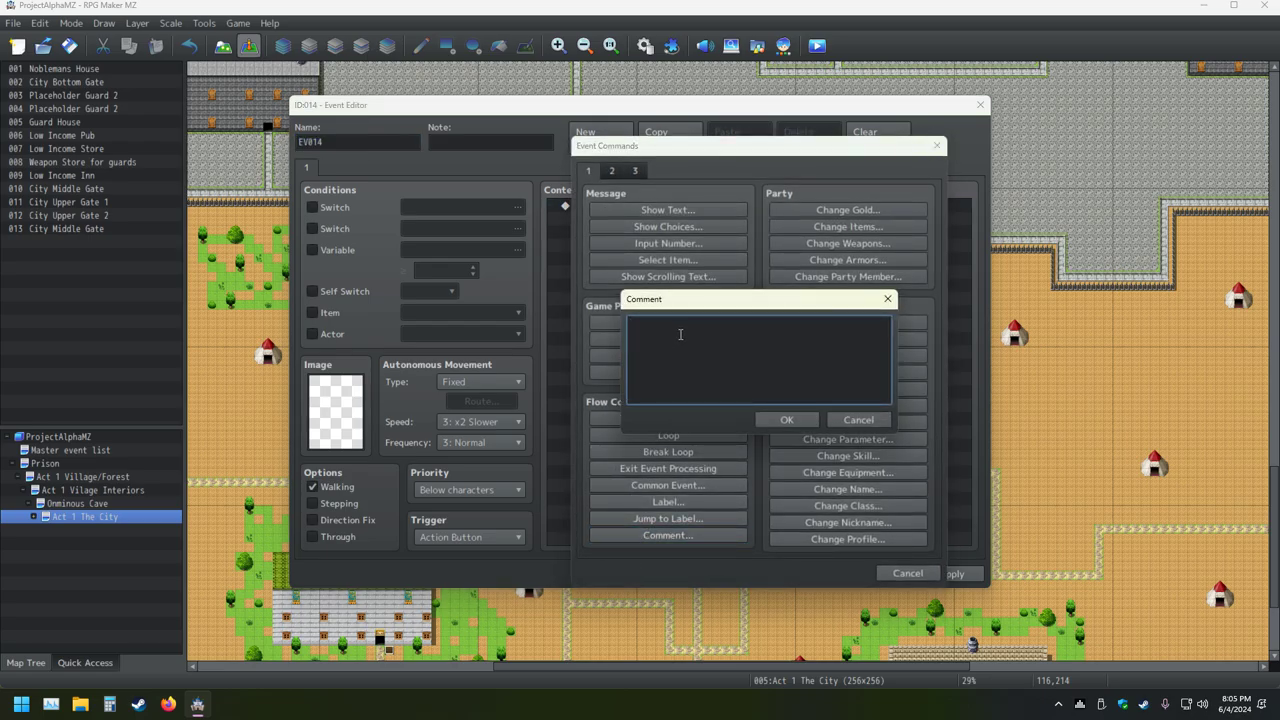
Draft the comment "so based on the images i looked at, just need grass where it makes sense. easy. the rest can be stone like i thought."
text(so based on the images i looked at)
text(, just need grass wh)
key(BackSpace)
key(BackSpace)
text(where)
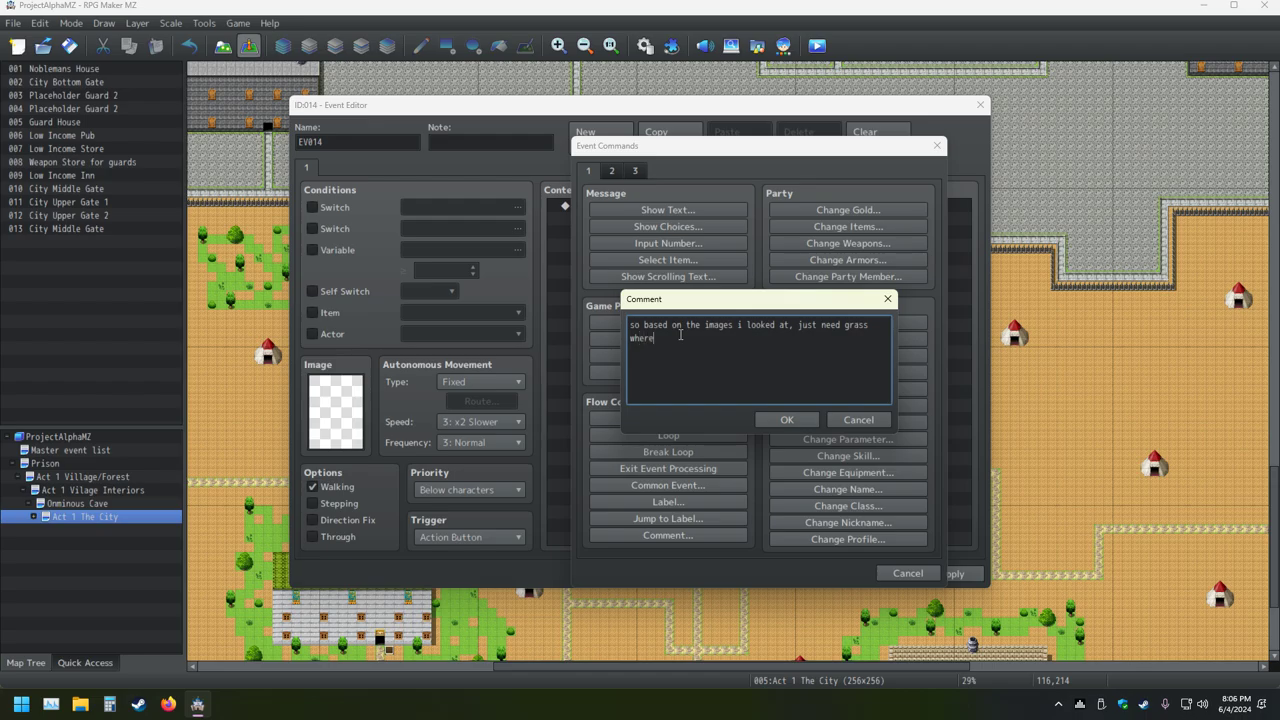
text( it makes sense. easy.)
text(the rest can be stone like )
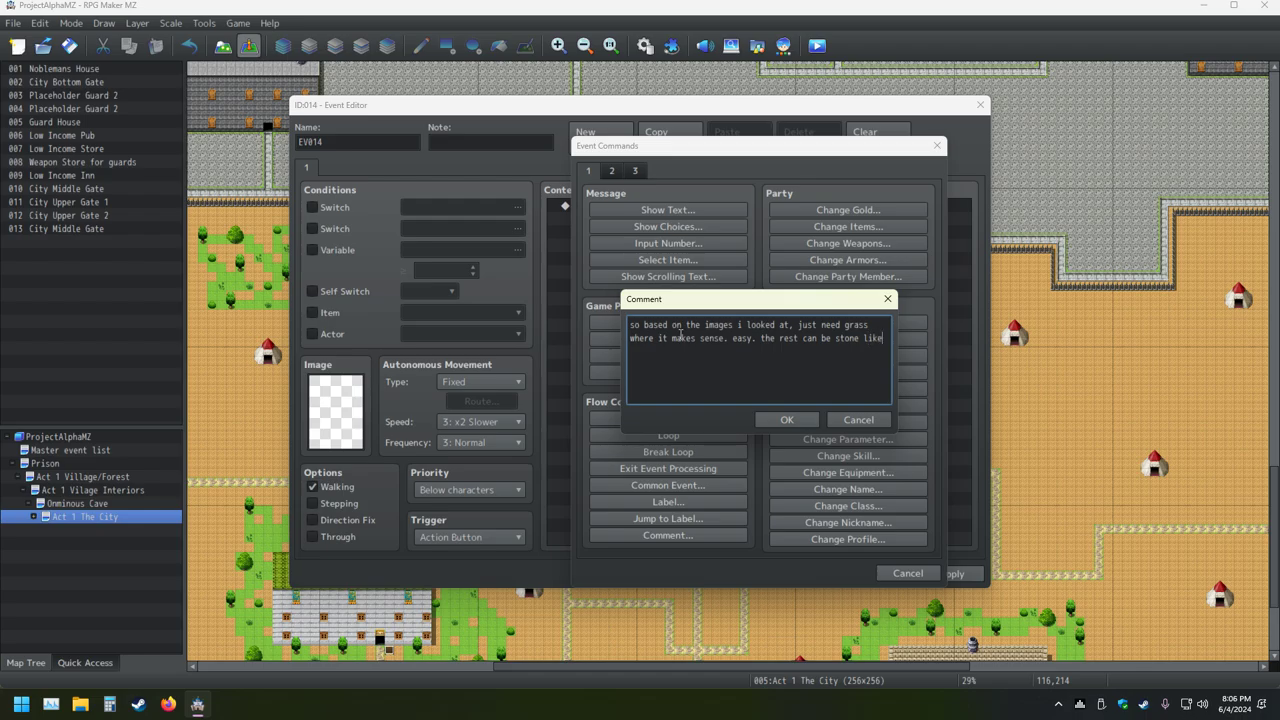
text(i thought.)
key(Escape)
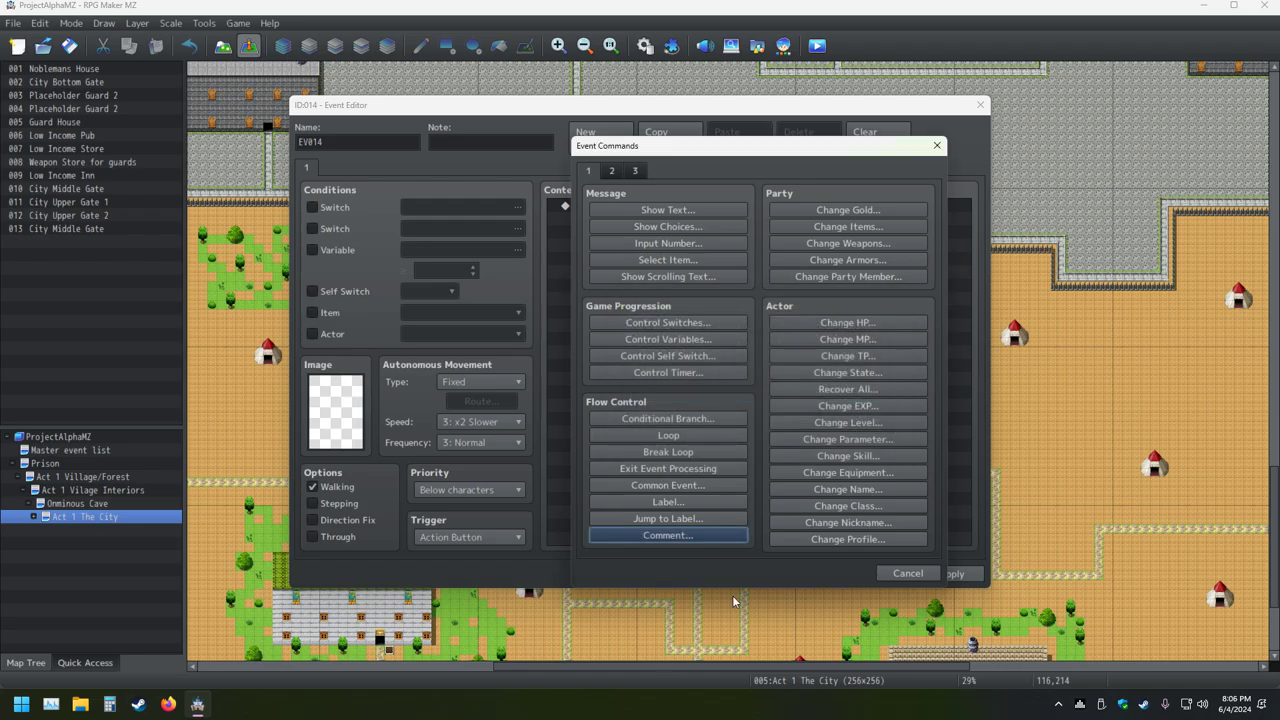
Write the comment "Gonna cut it here, if you enjoyed the video feel free to like sub bell and comment. more tommorow!"
click(688, 535)
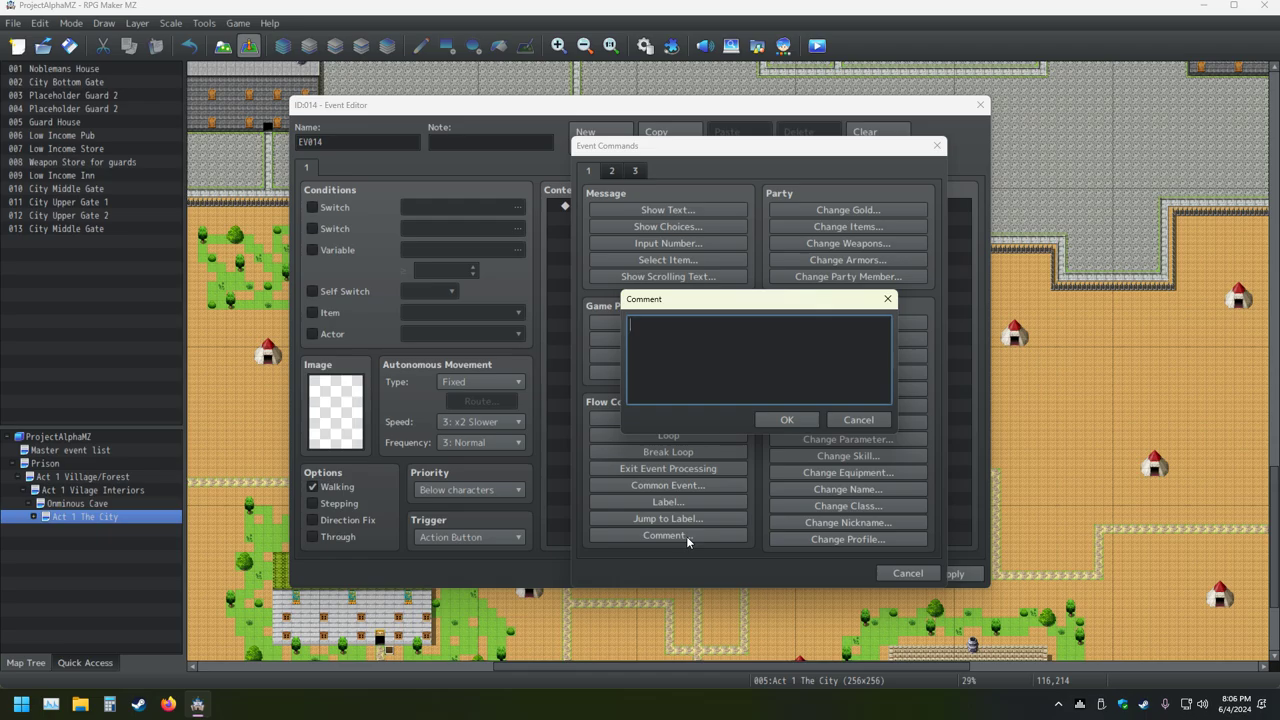
key(Escape)
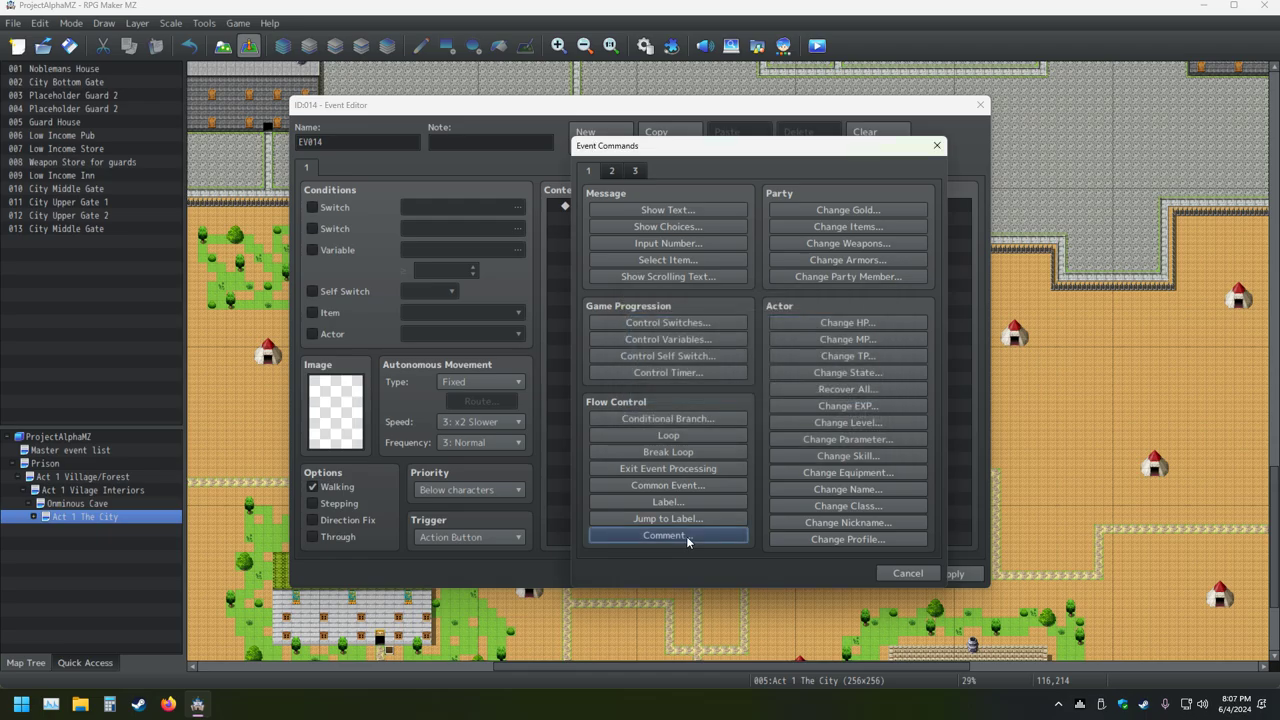
click(686, 536)
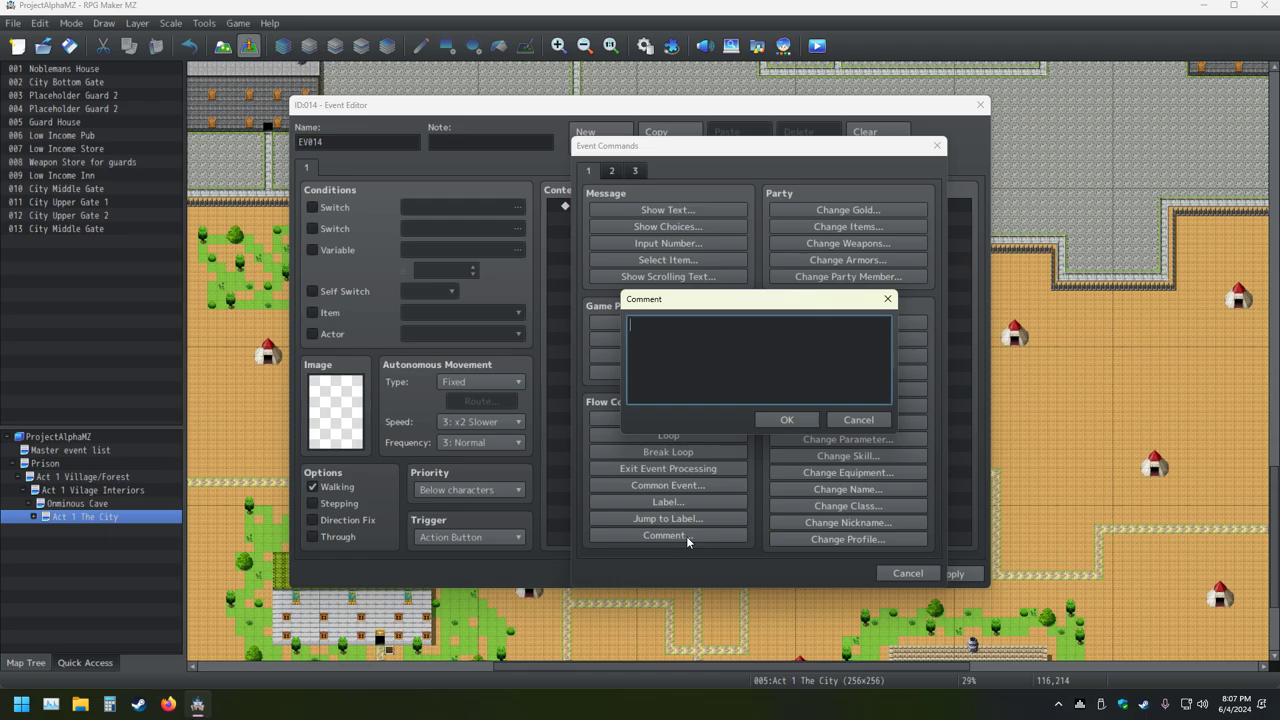
text(Gonna cut it here, if you enjoyed the vide)
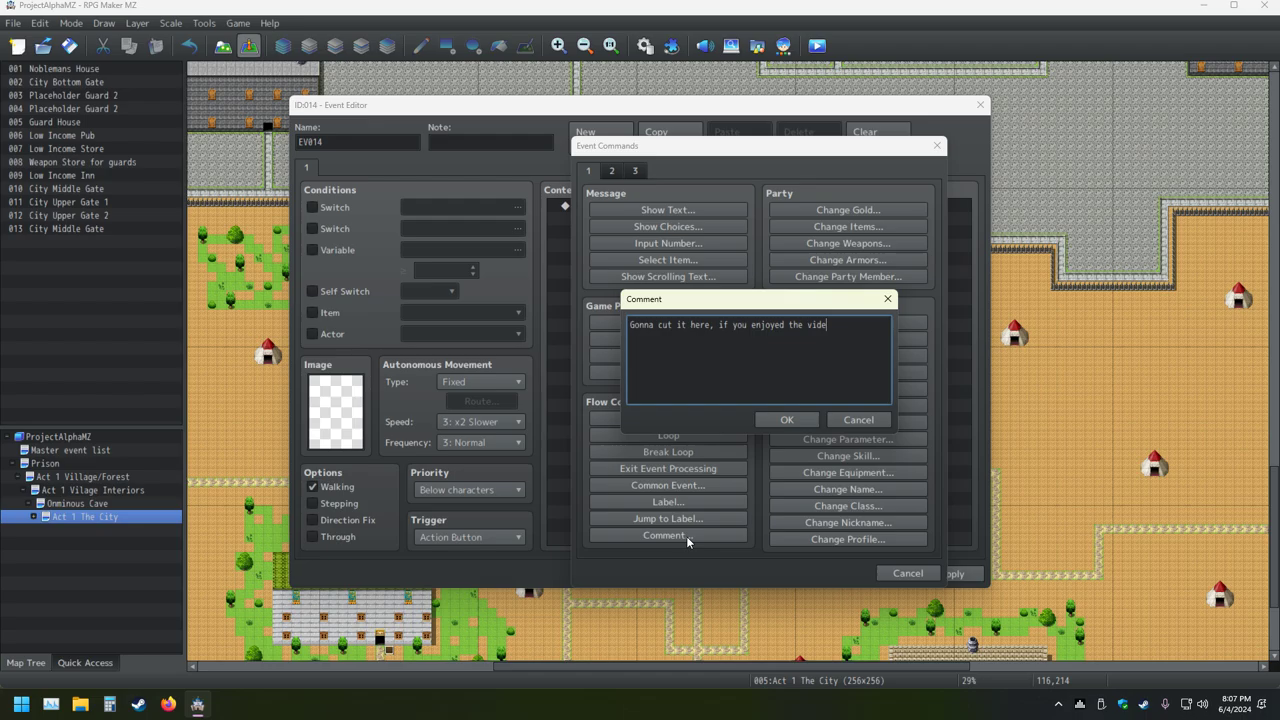
text(o feel)
text( free)
text( to)
text( like sub)
text( bell a)
text(omment)
text(. more tomm)
text(orow )
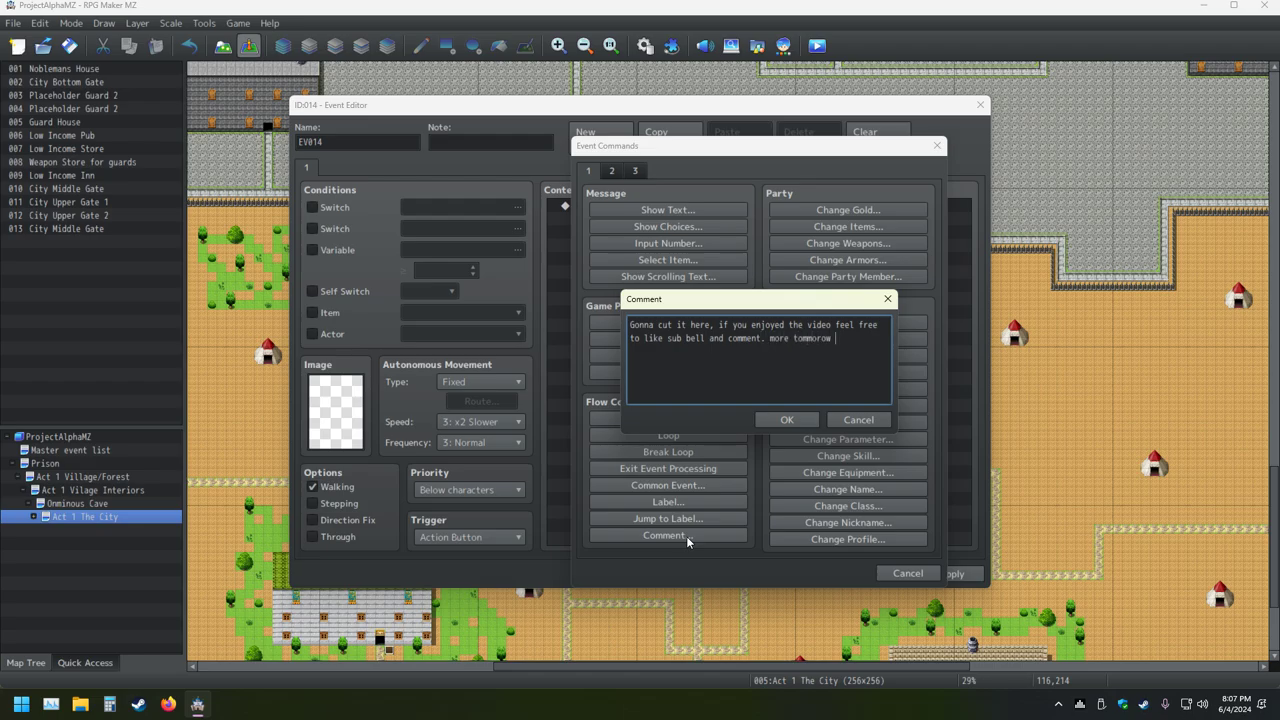
text(!)
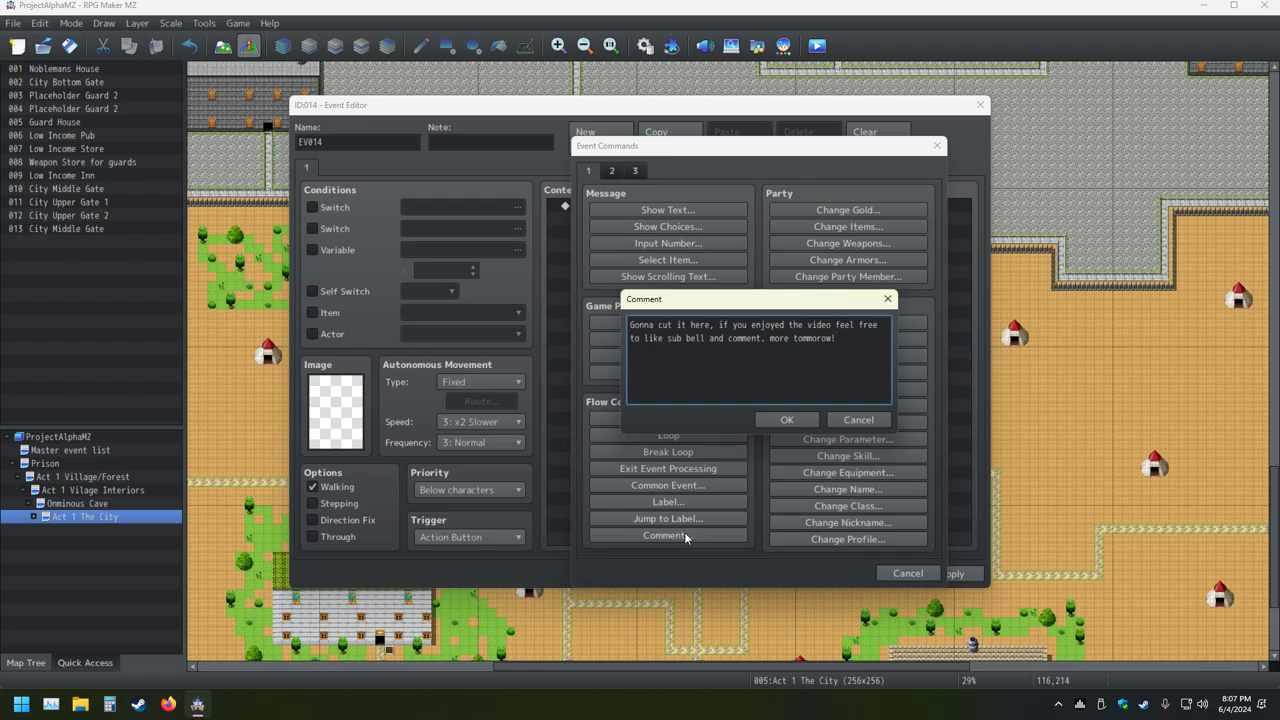